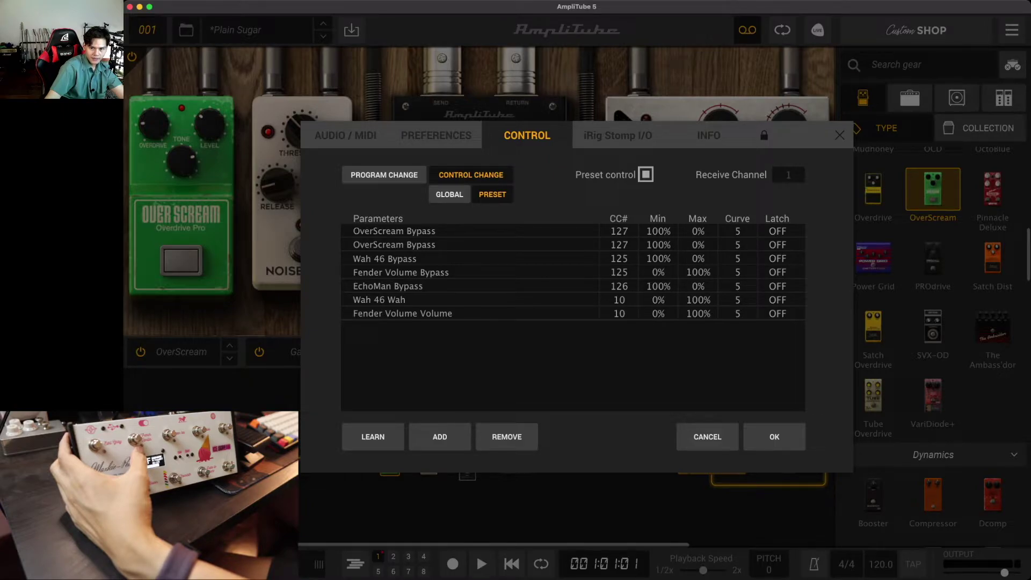
Step: Remove the duplicate OverScream Bypass assignment on CC 127 from the preset's control changes and apply the settings
click(394, 244)
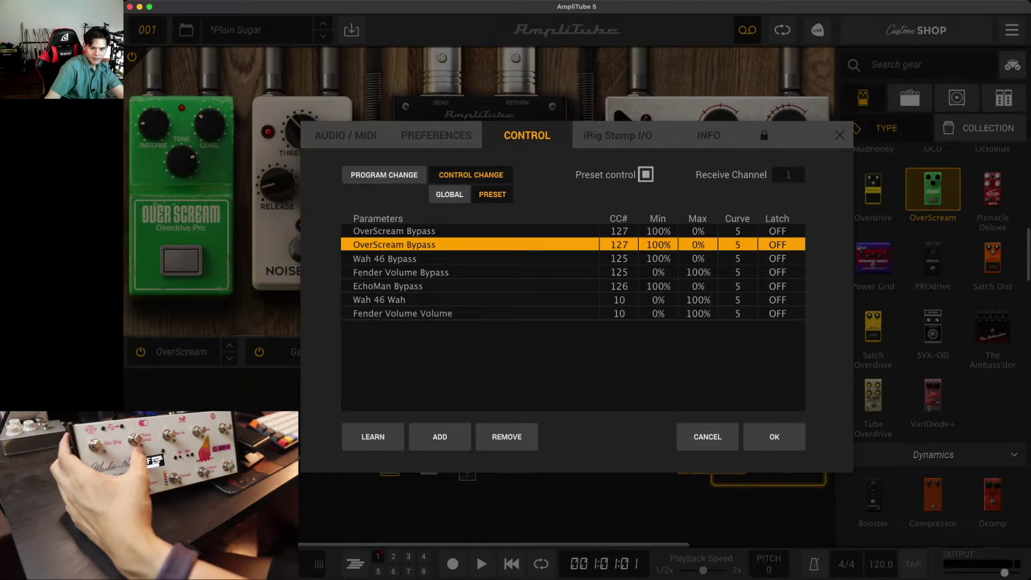
key(Delete)
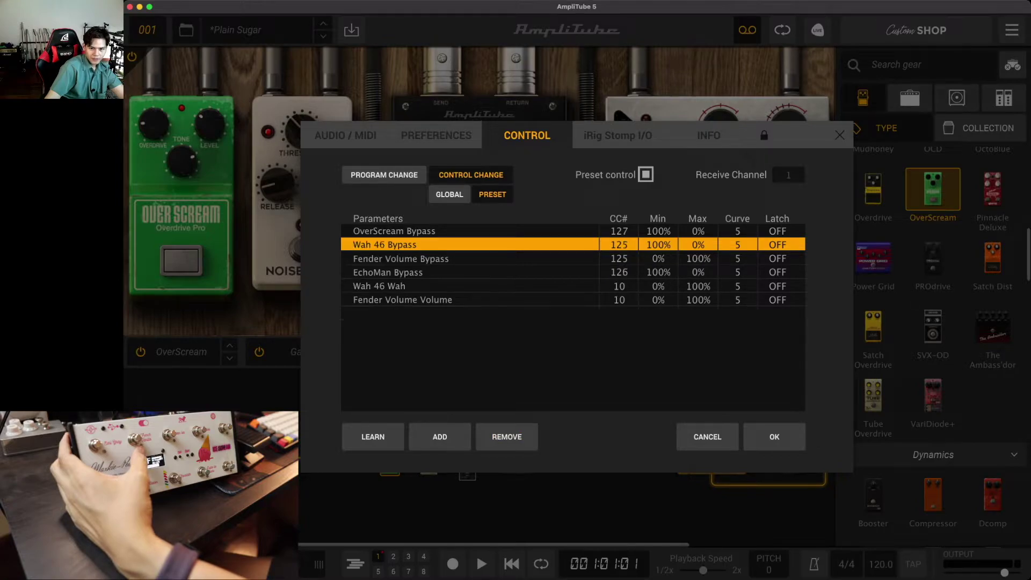
key(Return)
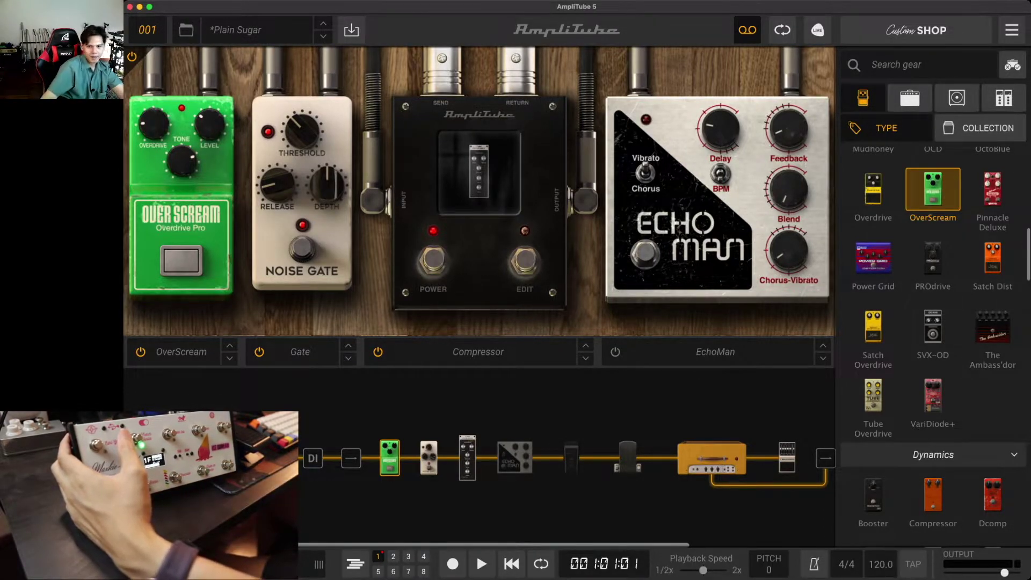
Step: Check the OverScream Bypass mapping in the preset's MIDI control change list and accept the assignments
click(1012, 30)
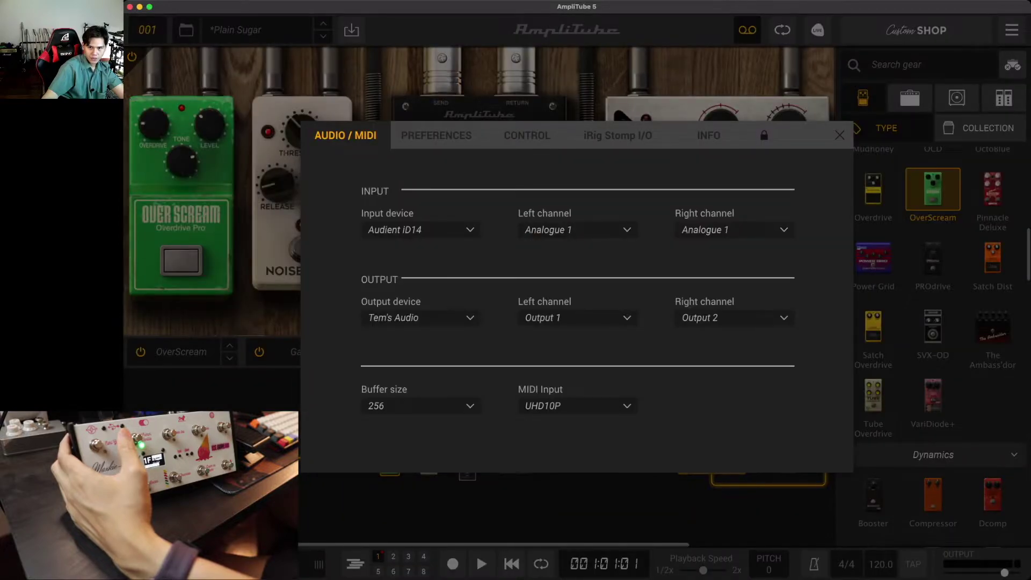
click(617, 135)
click(526, 135)
click(471, 175)
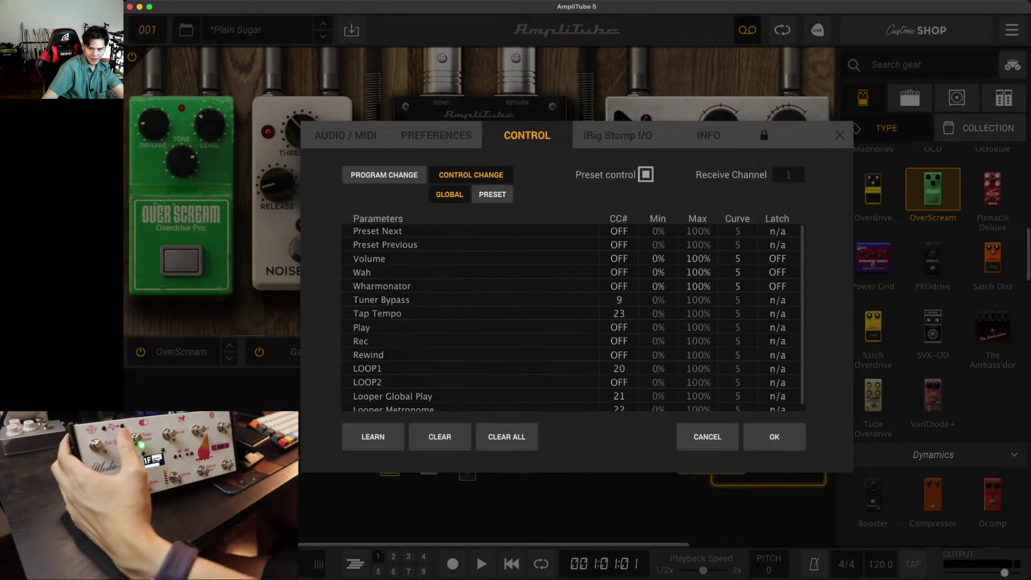
click(492, 194)
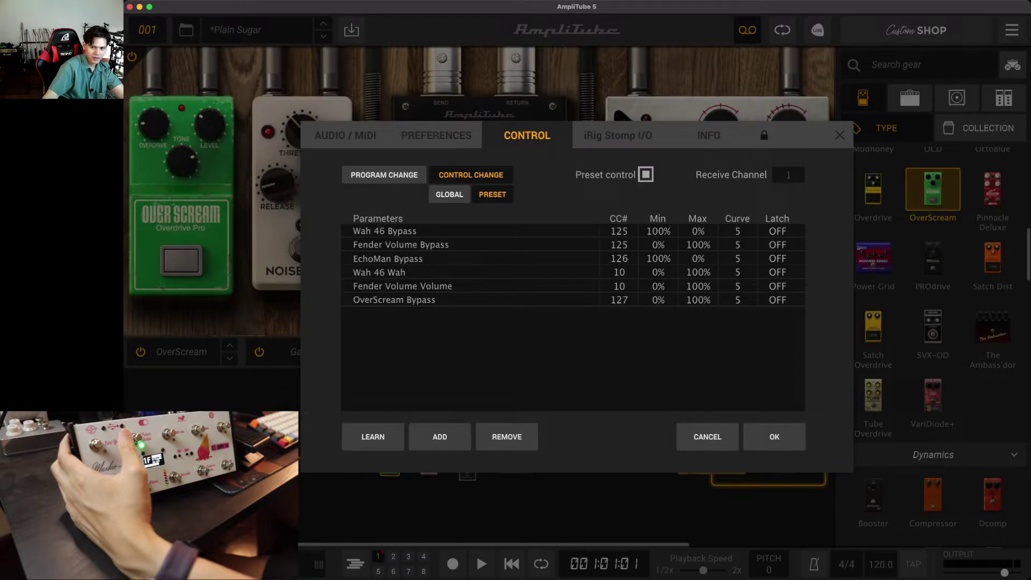
key(Return)
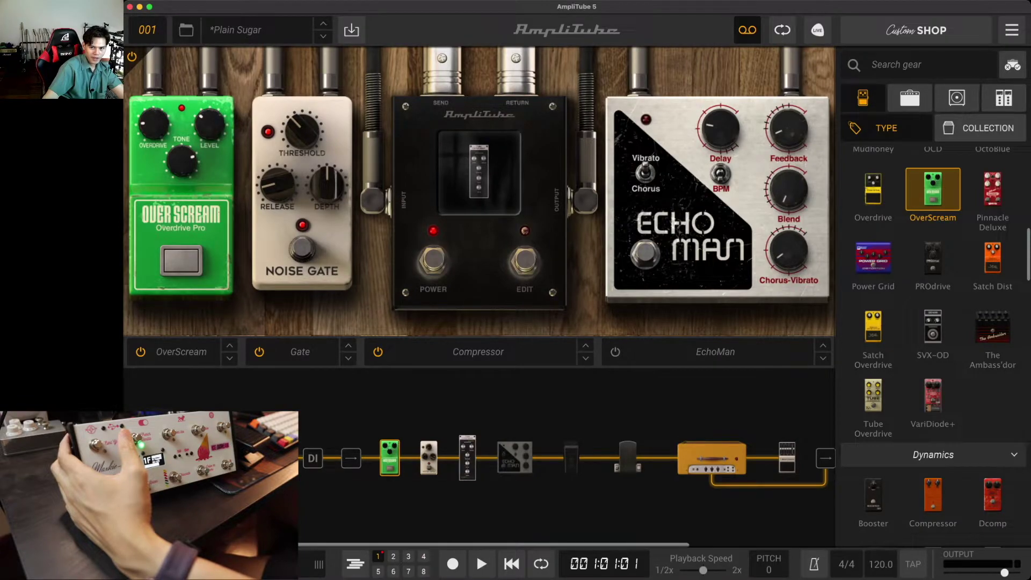
Step: Select the EchoMan pedal in the signal chain and save the preset under its existing name, Plain Sugar
click(514, 458)
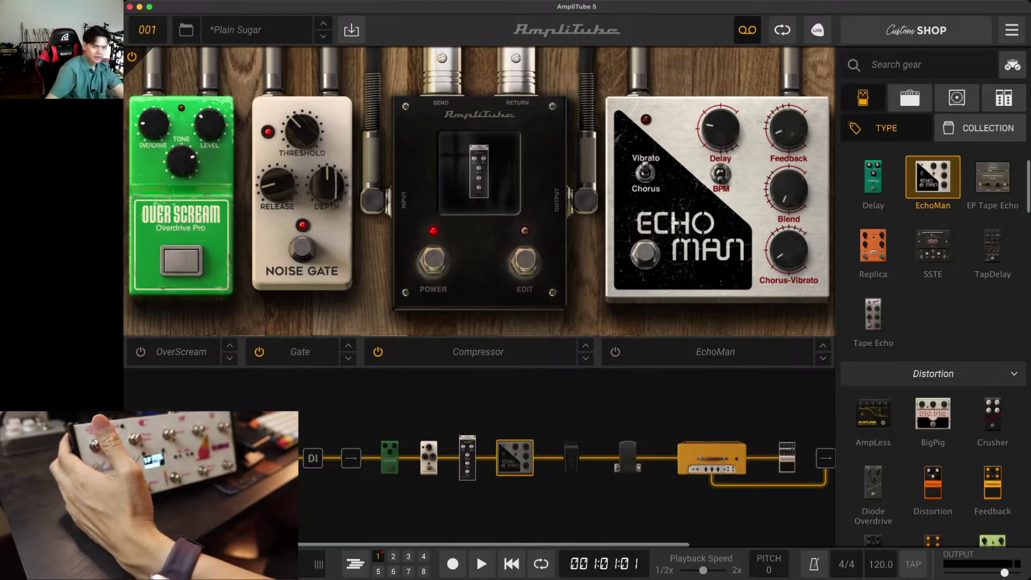
key(super+s)
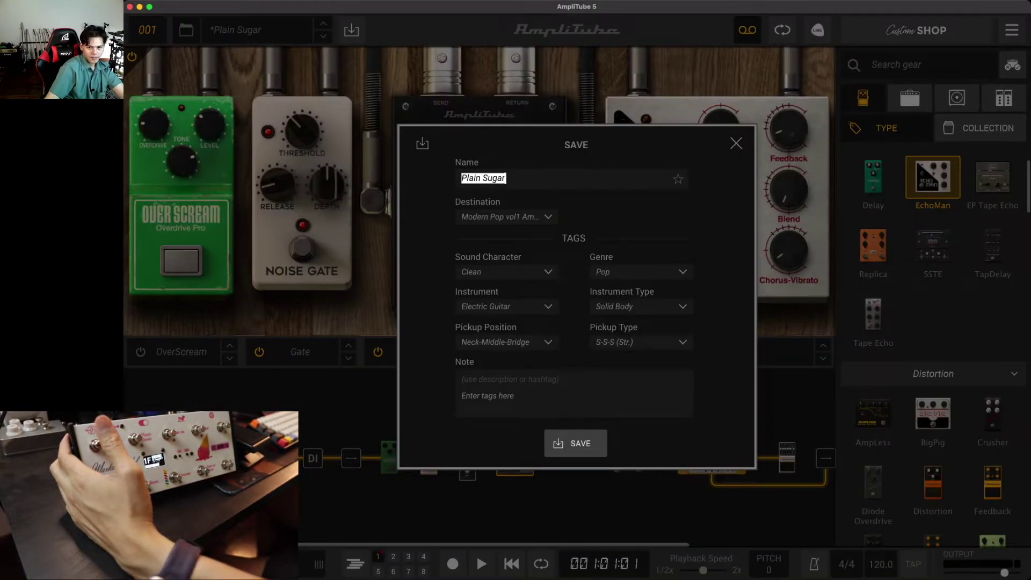
key(Return)
key(Return)
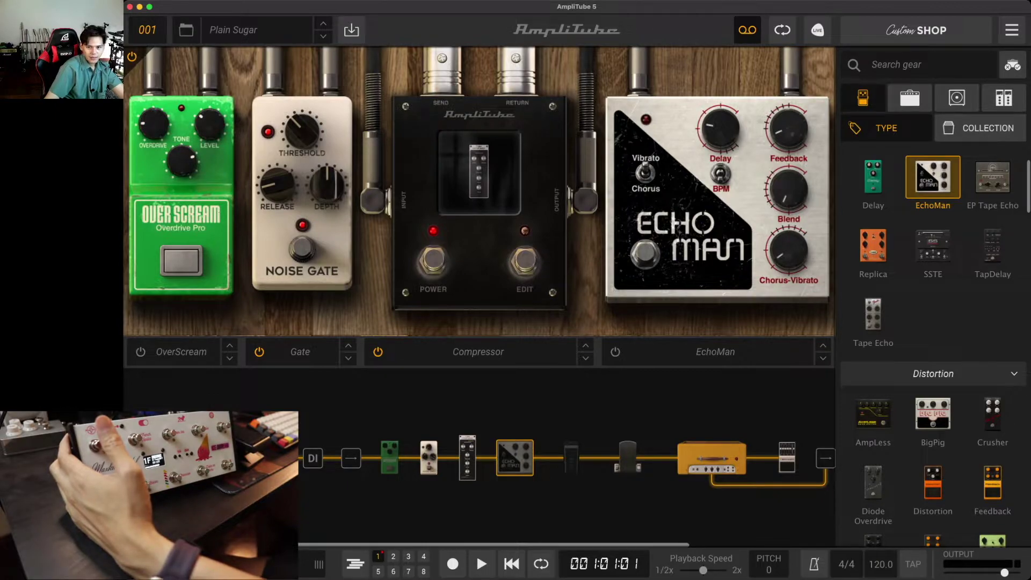
Step: Bring the wah and volume pedals into view and select Wah 46 in the signal chain
scroll(479, 190, right, 5)
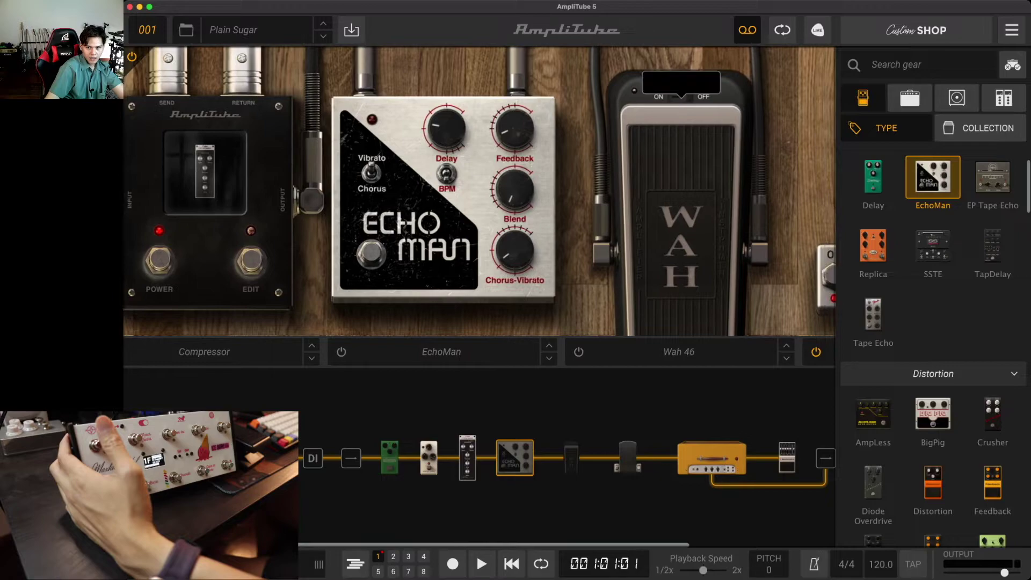
scroll(479, 191, right, 3)
scroll(479, 205, right, 2)
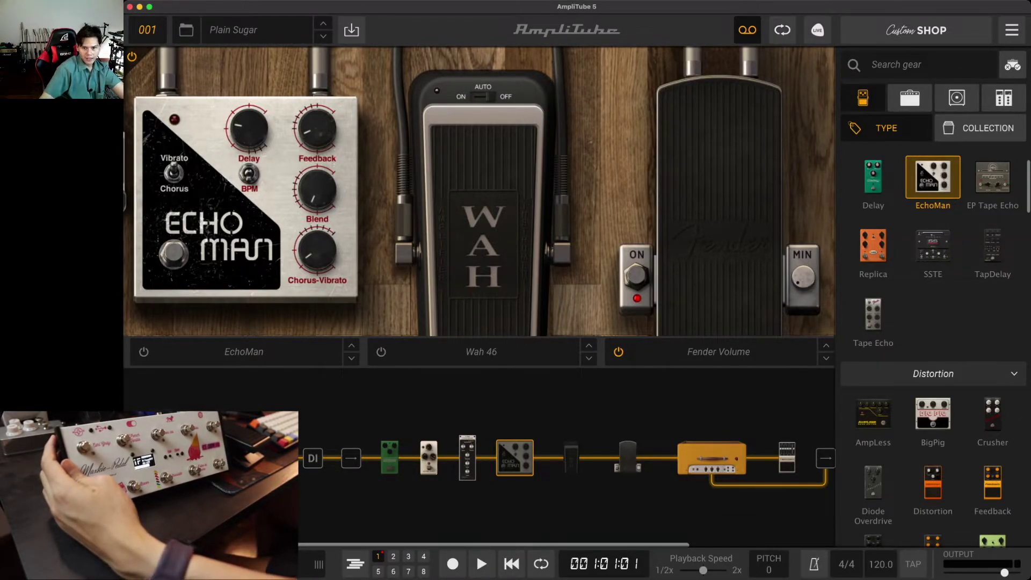
click(571, 458)
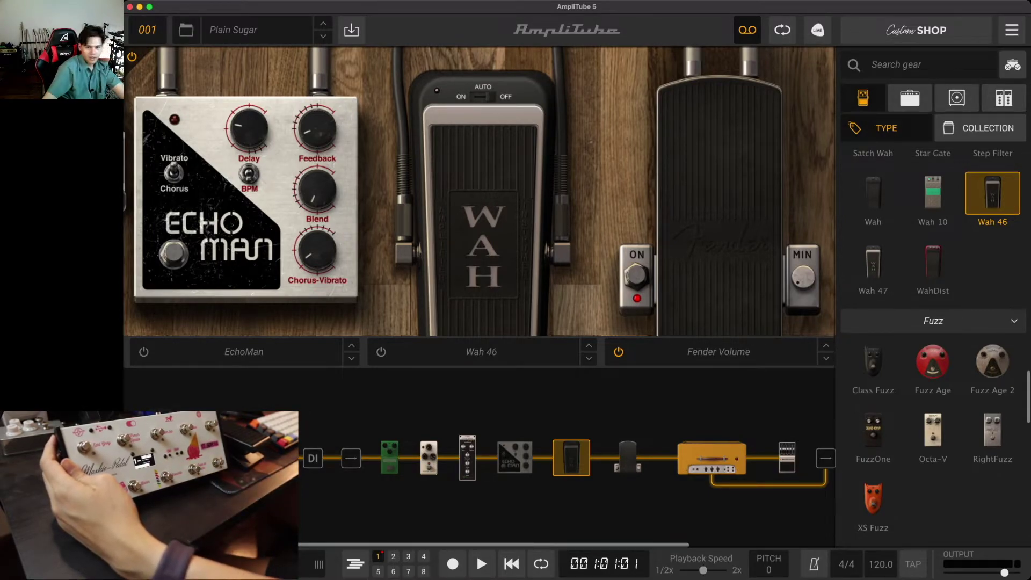
Step: Check the EchoMan Bypass mapping among the preset-level MIDI control changes and accept the list
key(super+comma)
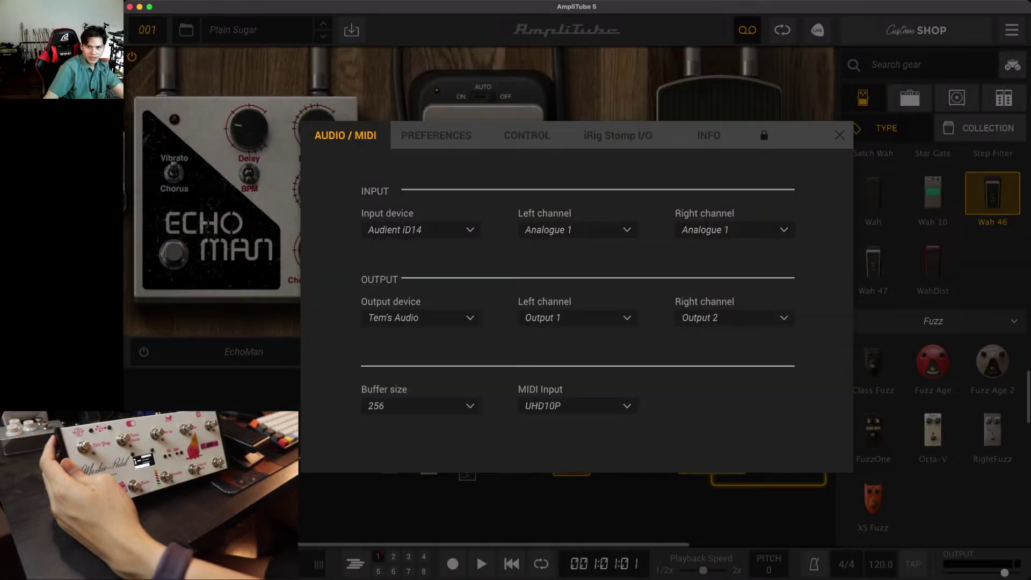
click(527, 135)
click(471, 175)
click(492, 195)
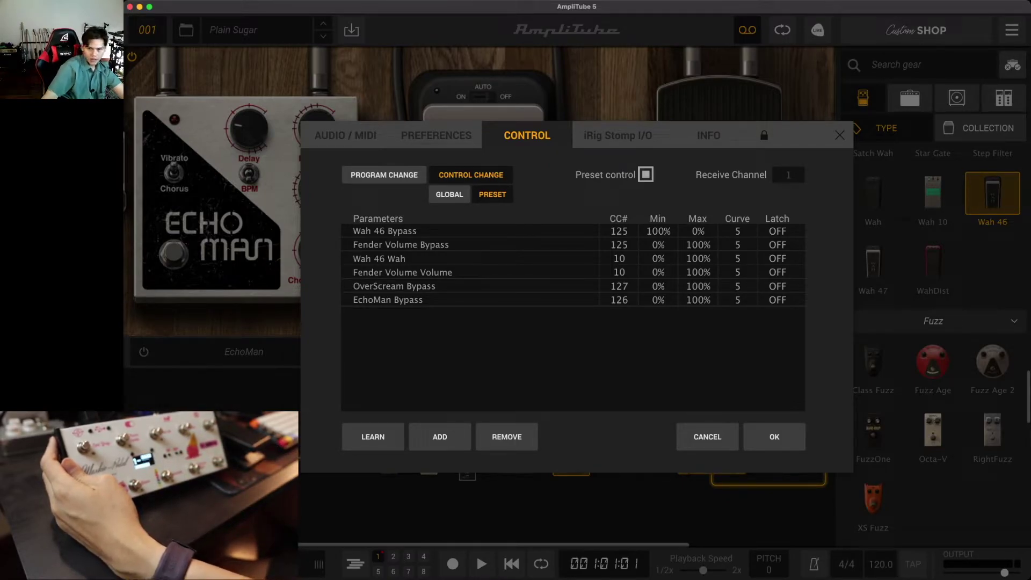
key(Return)
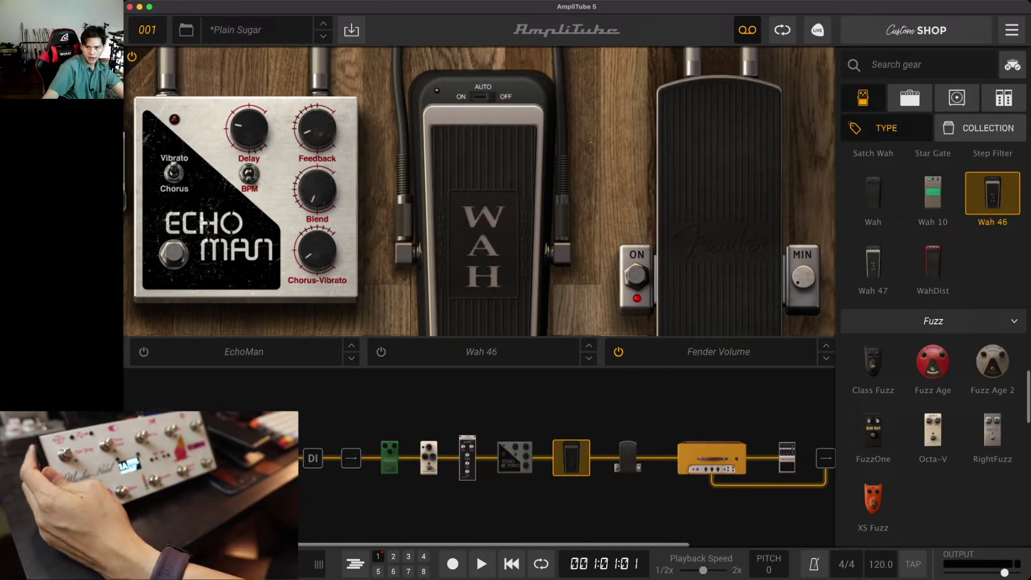
Step: Check the Wah 46 Wah mapping on CC 10 in the preset's control change assignments and accept them
key(super+comma)
click(527, 136)
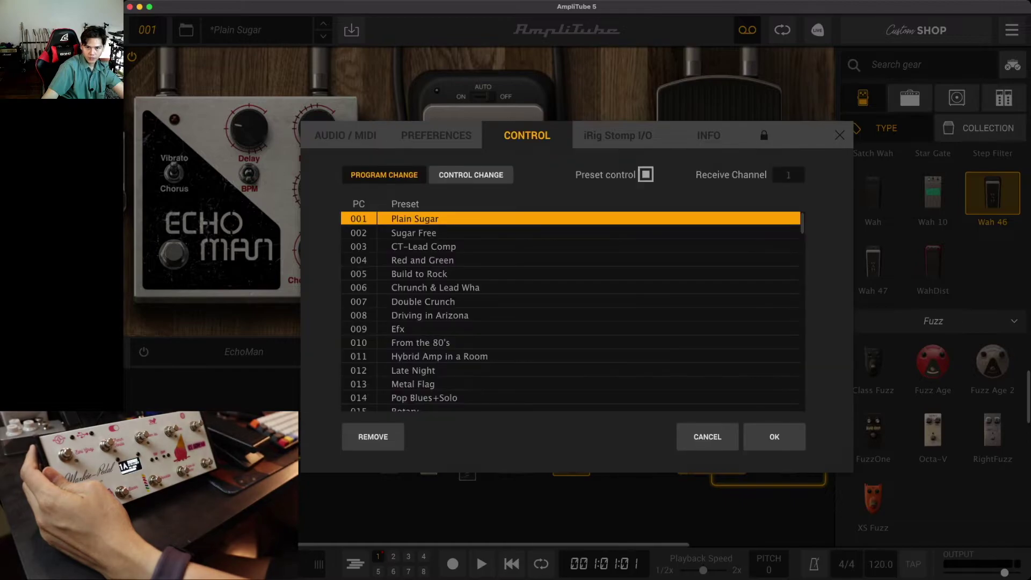
click(471, 175)
click(493, 194)
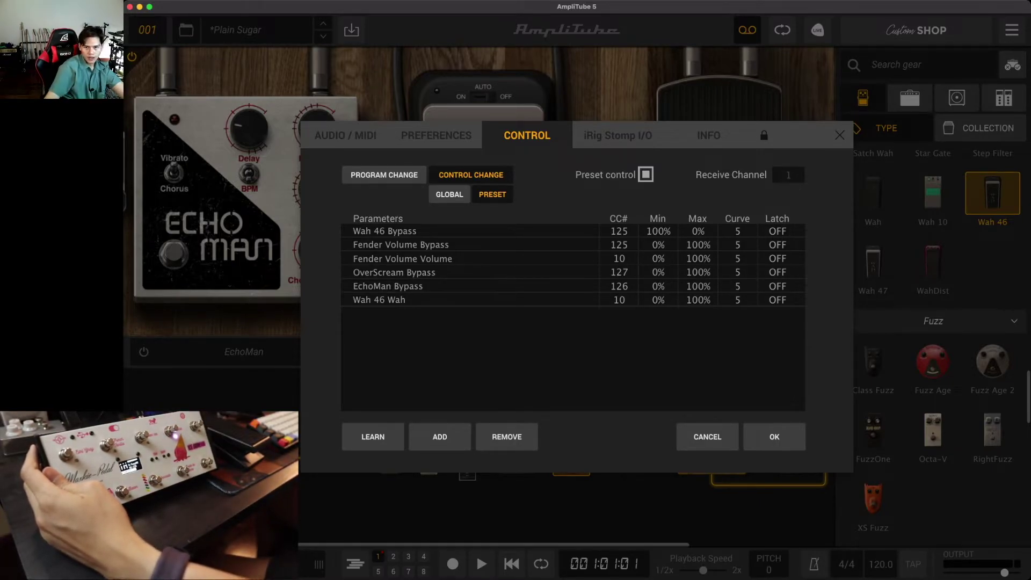
key(Return)
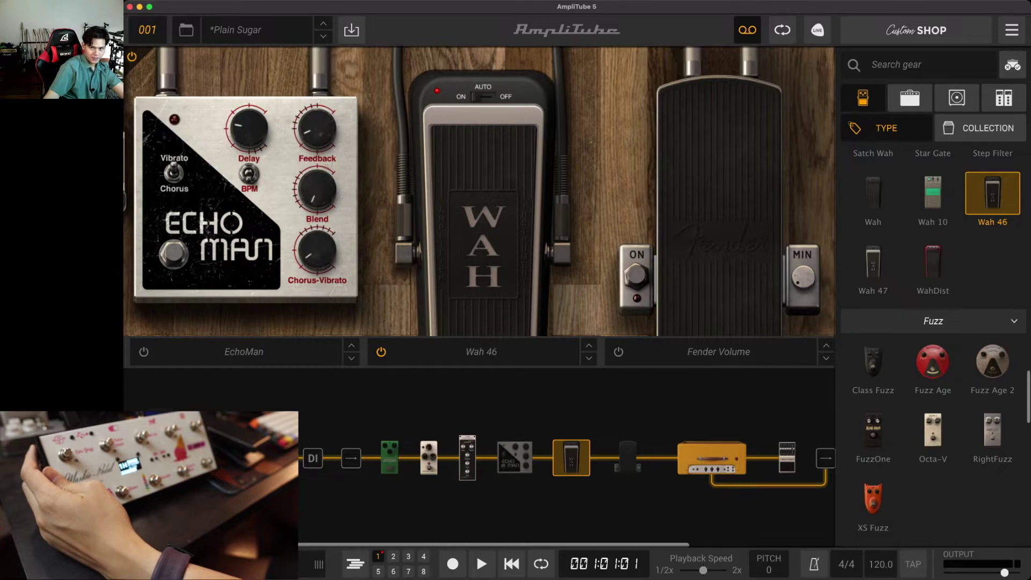
Step: In the preset's control changes, set Wah 46 Bypass to min 0%, max 100% and Fender Volume Bypass to min 100%, max 0%, then apply
key(super+comma)
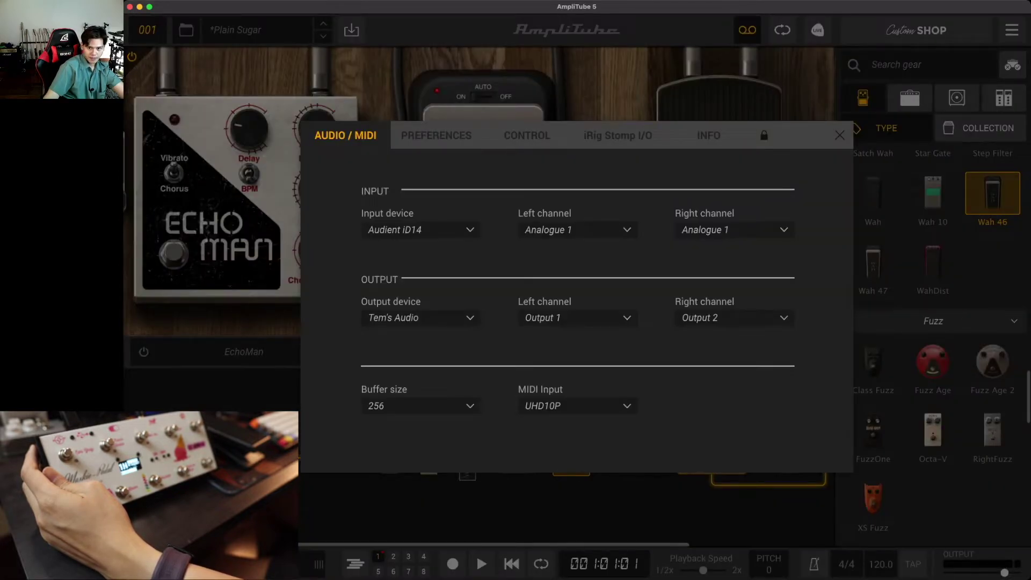
click(618, 136)
click(526, 135)
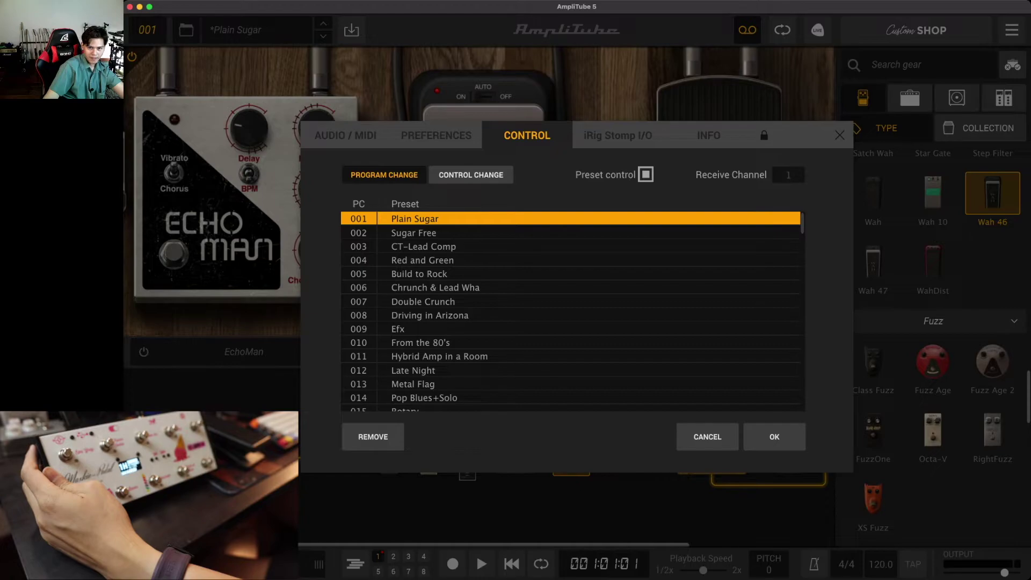
click(471, 175)
click(492, 195)
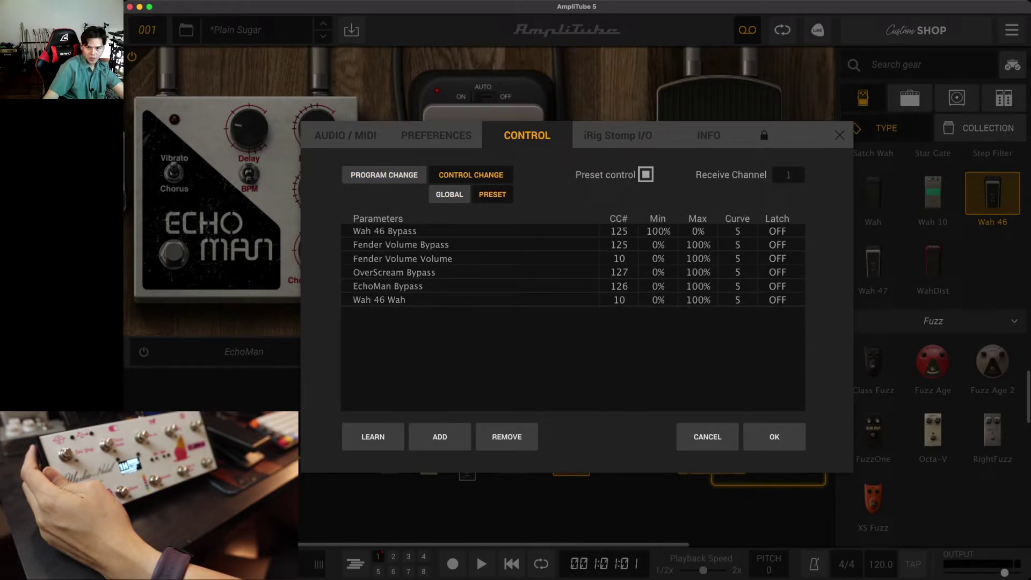
click(658, 244)
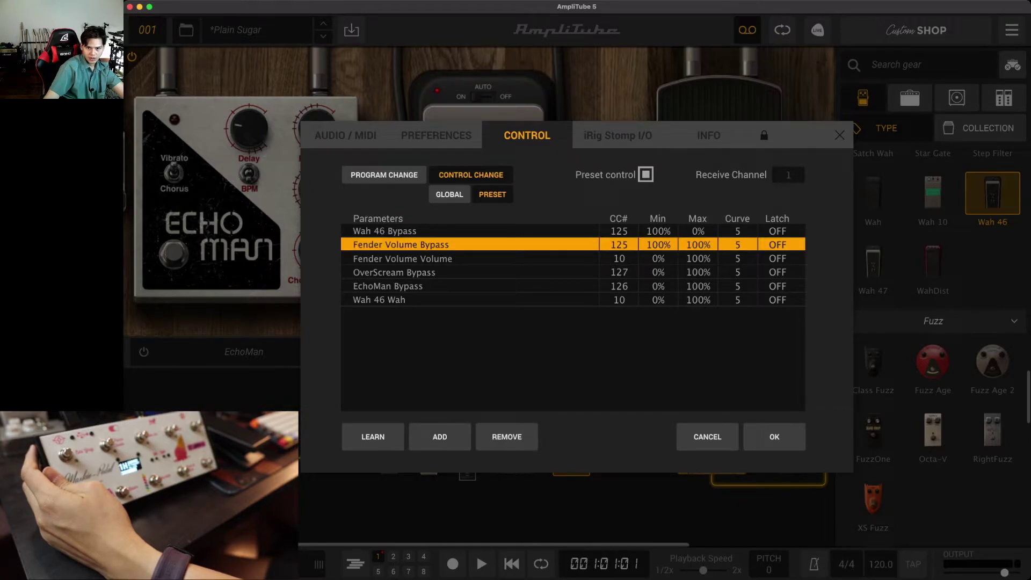
click(659, 299)
mouse_move(658, 299)
mouse_down()
mouse_move(659, 286)
mouse_move(658, 300)
mouse_up()
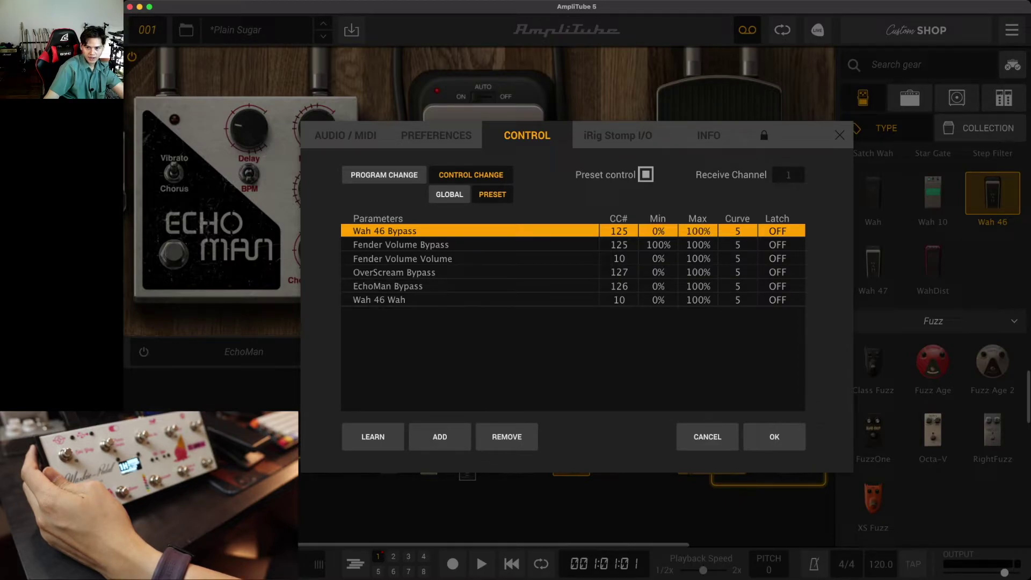
click(400, 245)
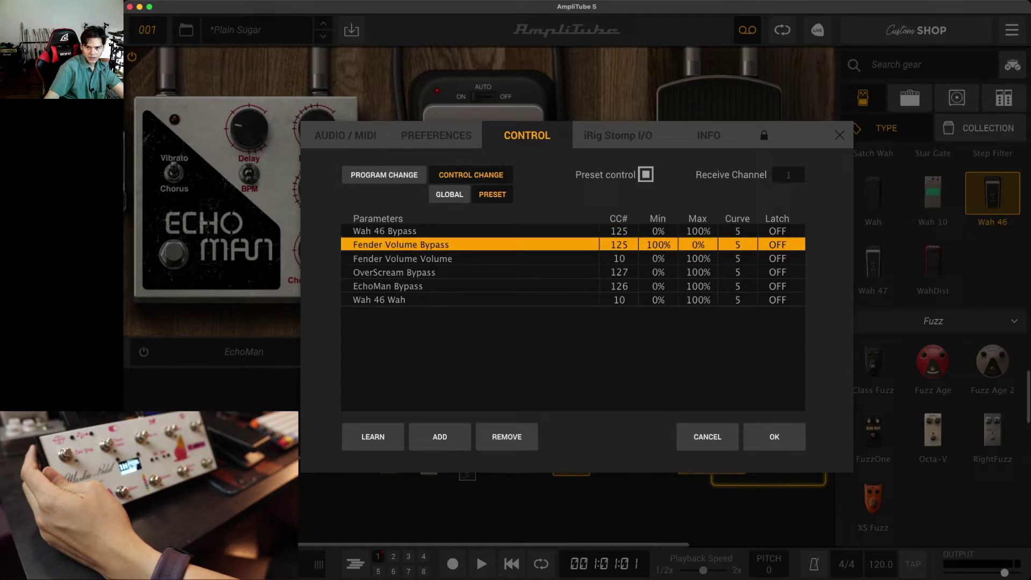
key(Return)
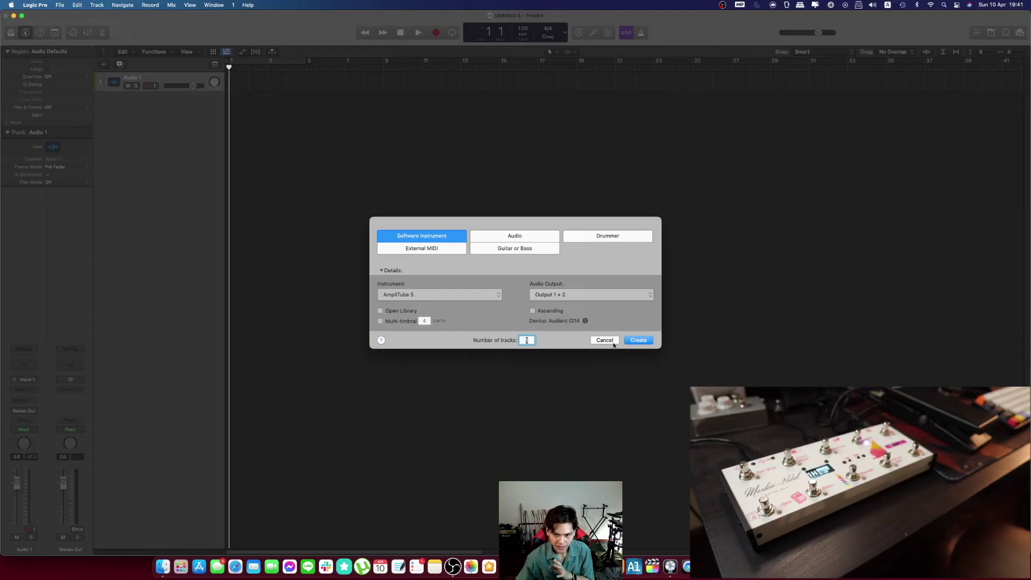
Step: In Logic Pro, create a software instrument track using AmpliTube 5 from the AU MIDI-controlled effects
key(Return)
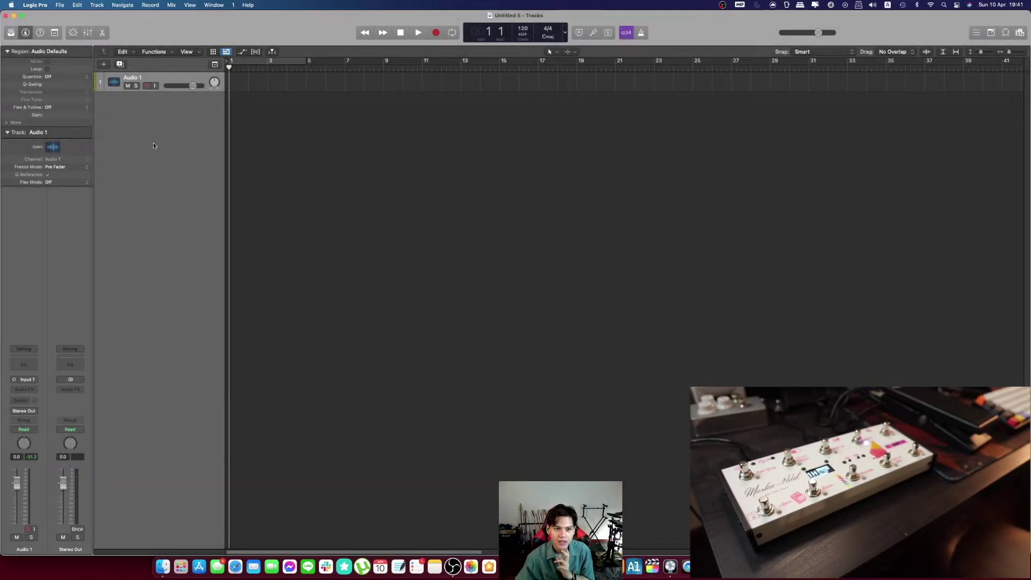
click(104, 65)
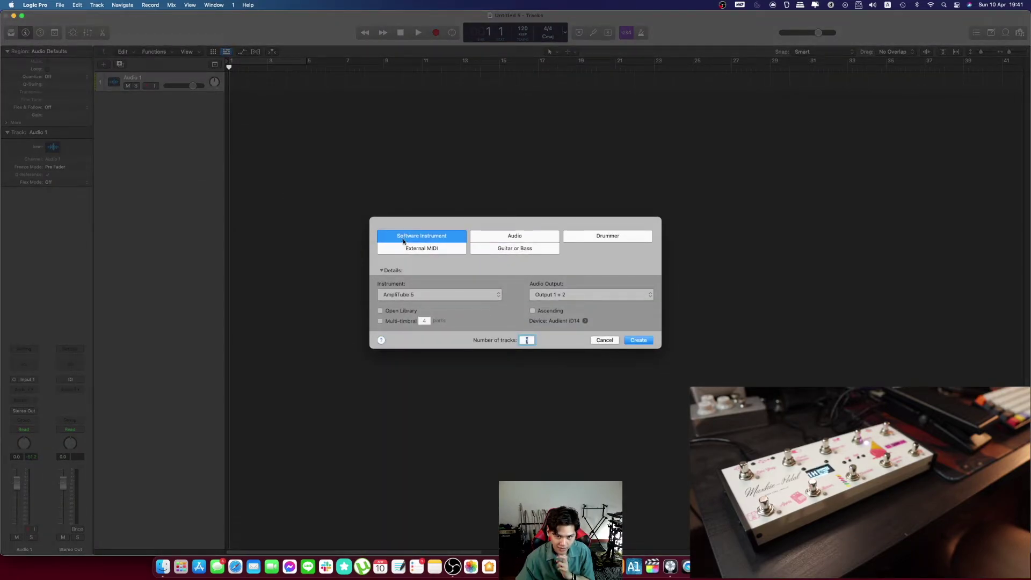
click(447, 297)
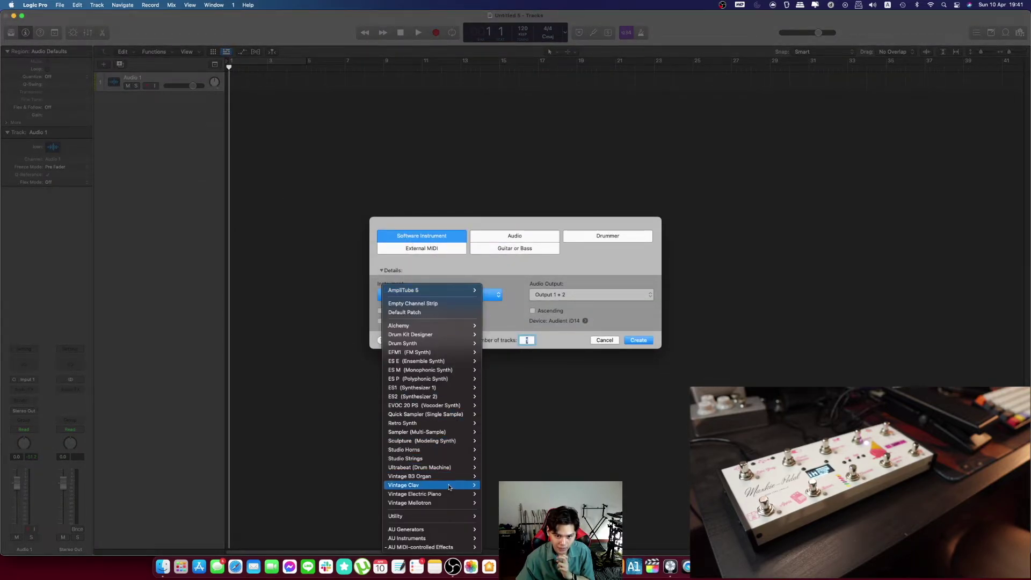
mouse_move(394, 547)
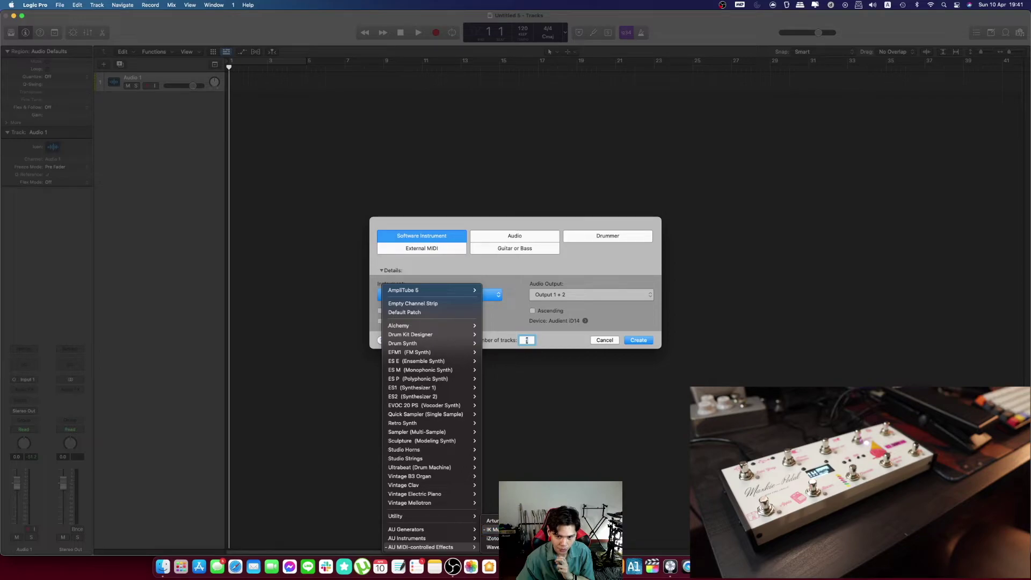
click(532, 530)
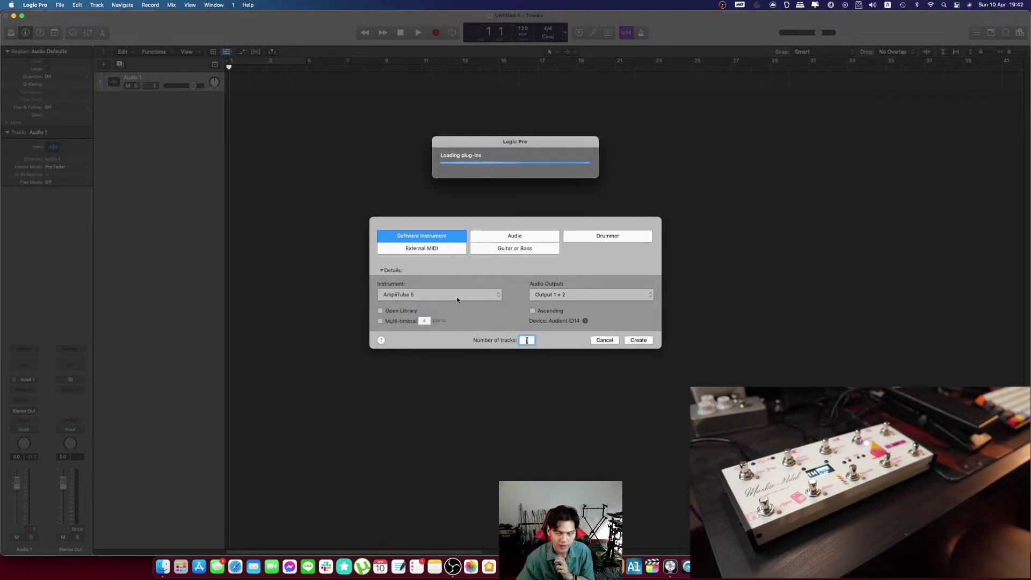
key(Escape)
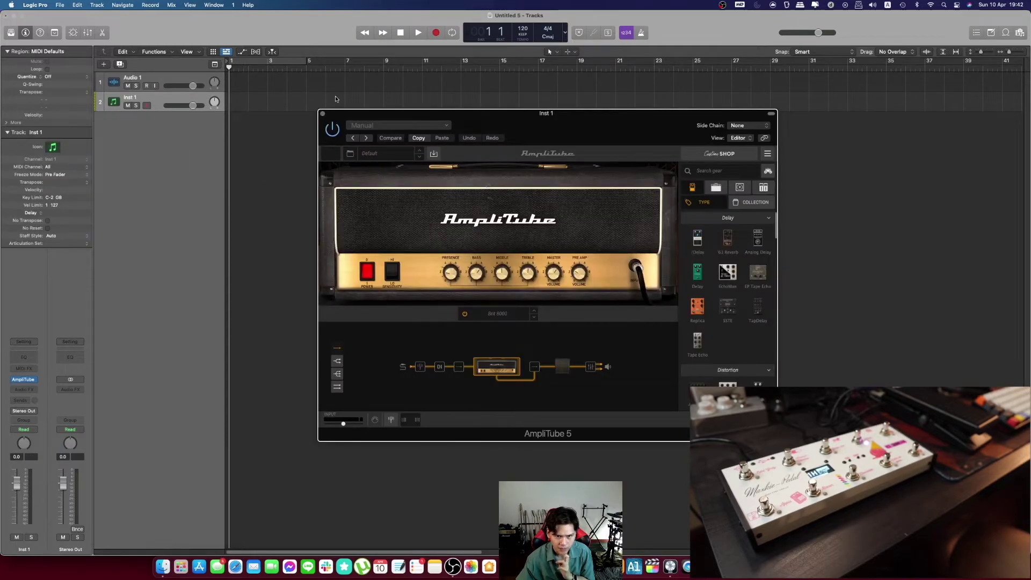
Step: Reposition the AmpliTube 5 plug-in window and set its side chain source to Input 1
drag(342, 118, 281, 111)
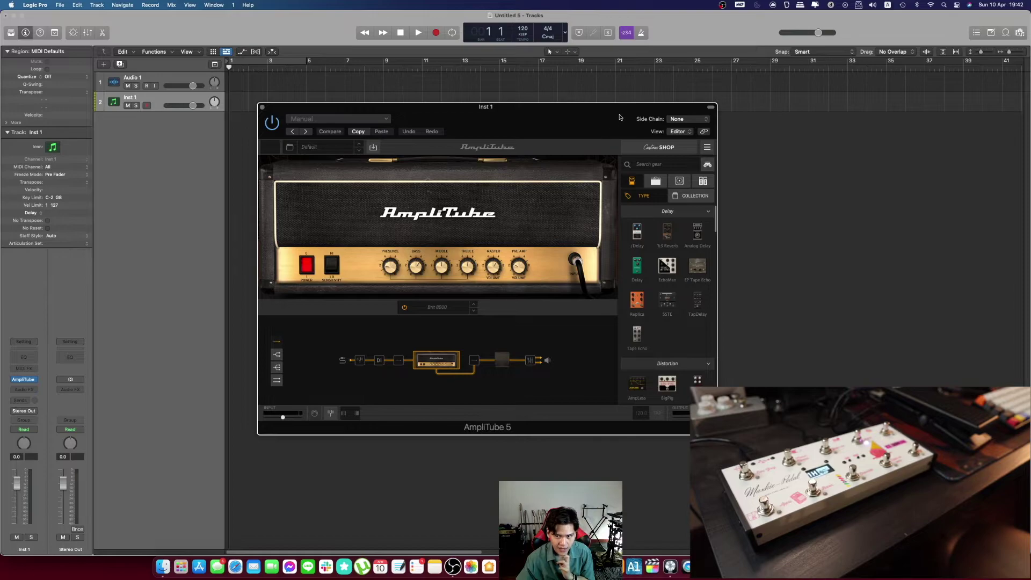
drag(619, 117, 561, 156)
click(621, 158)
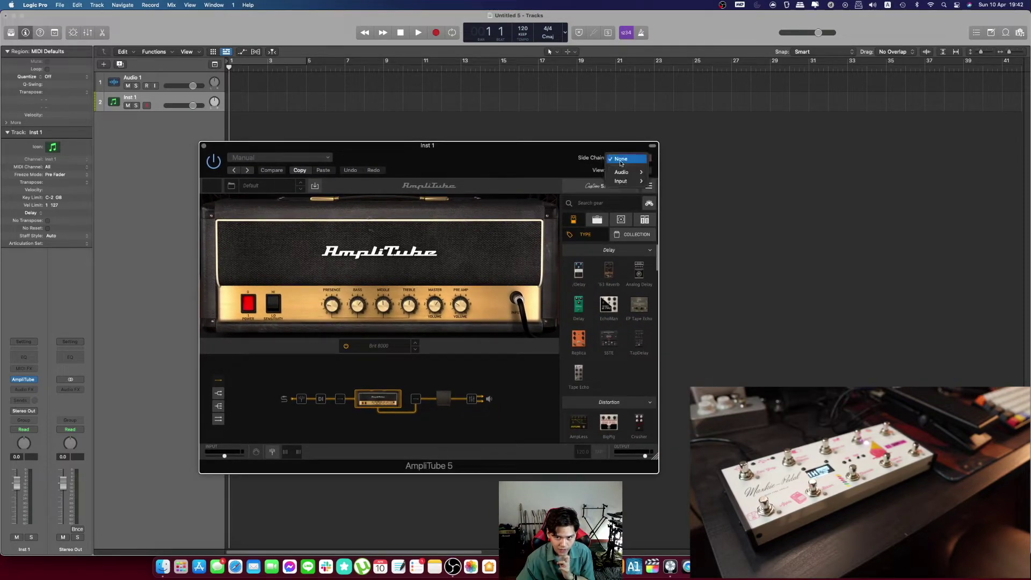
mouse_move(625, 182)
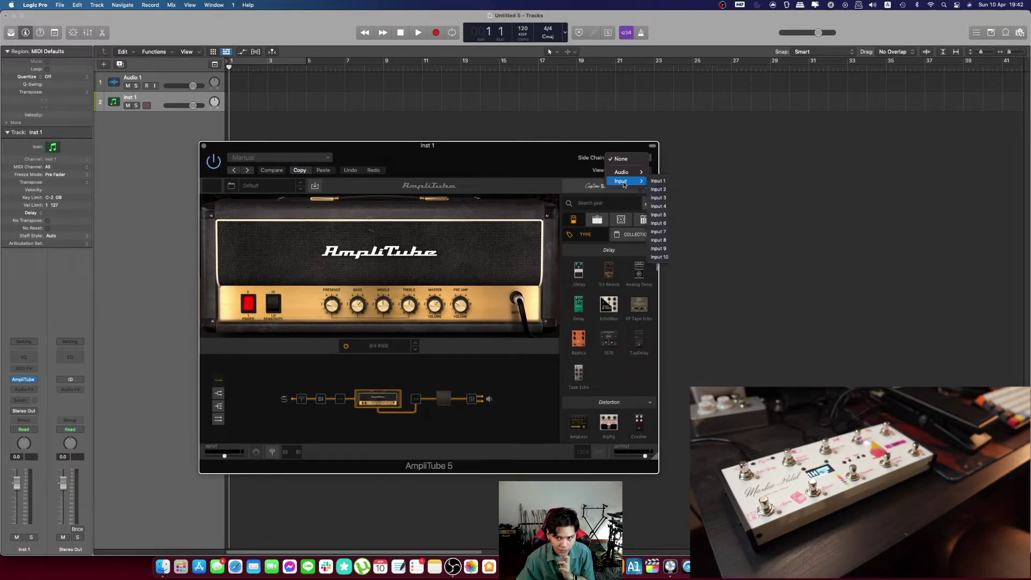
click(658, 181)
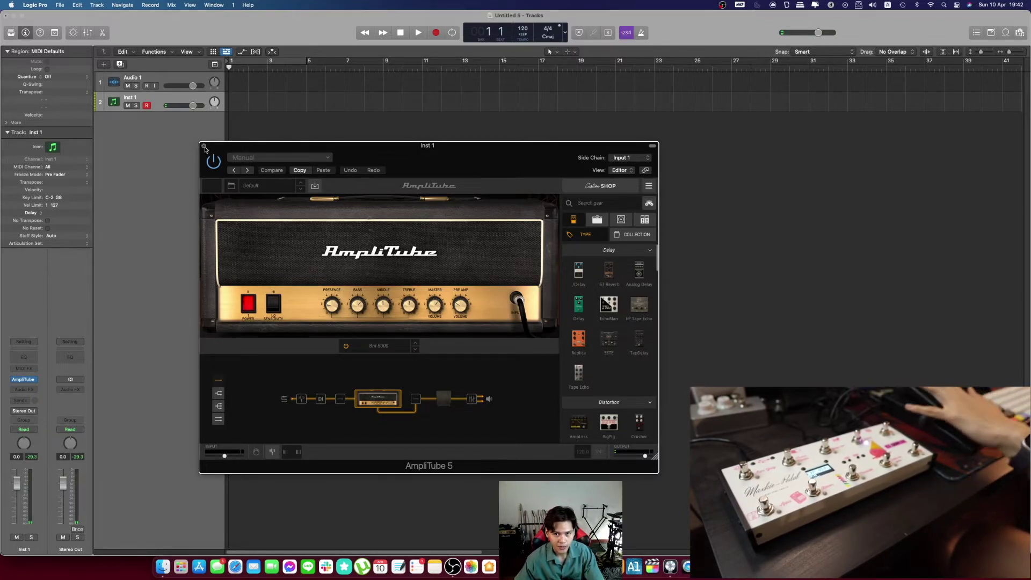
Step: Switch the control bar display to the Custom layout
click(564, 32)
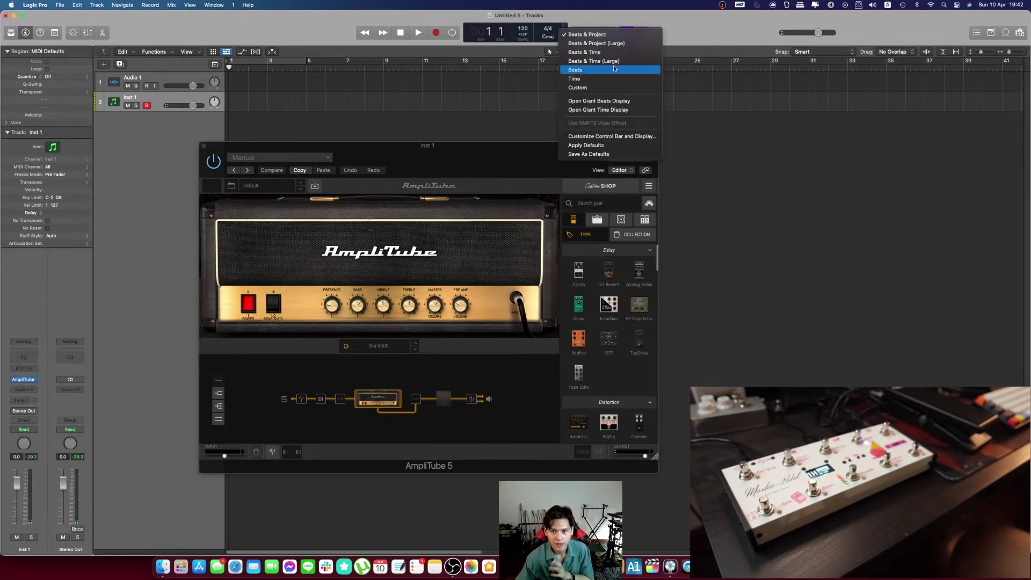
click(609, 93)
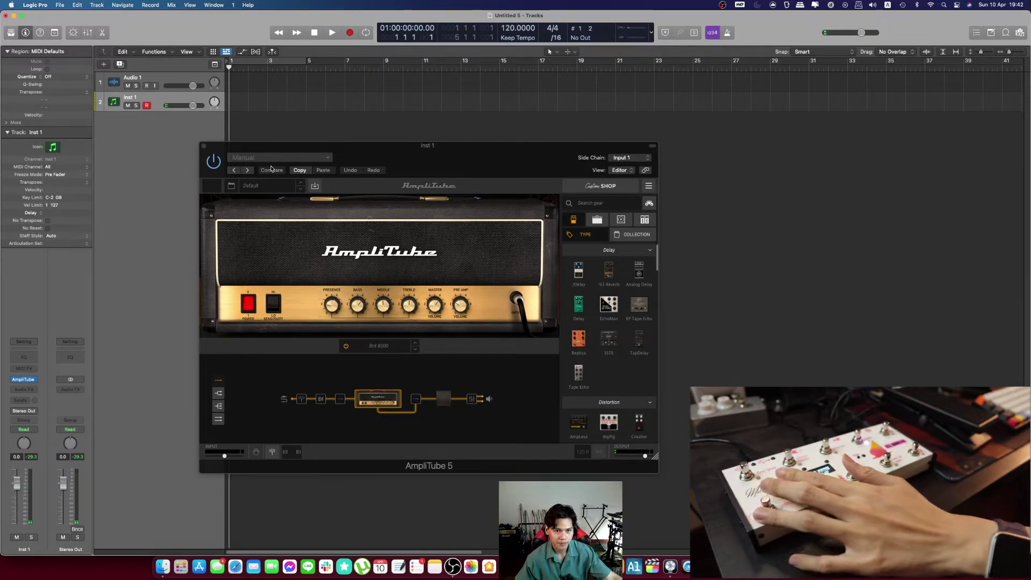
Step: Load the Plain Sugar preset in the AmpliTube 5 plug-in on the Inst 1 track
drag(349, 146, 539, 141)
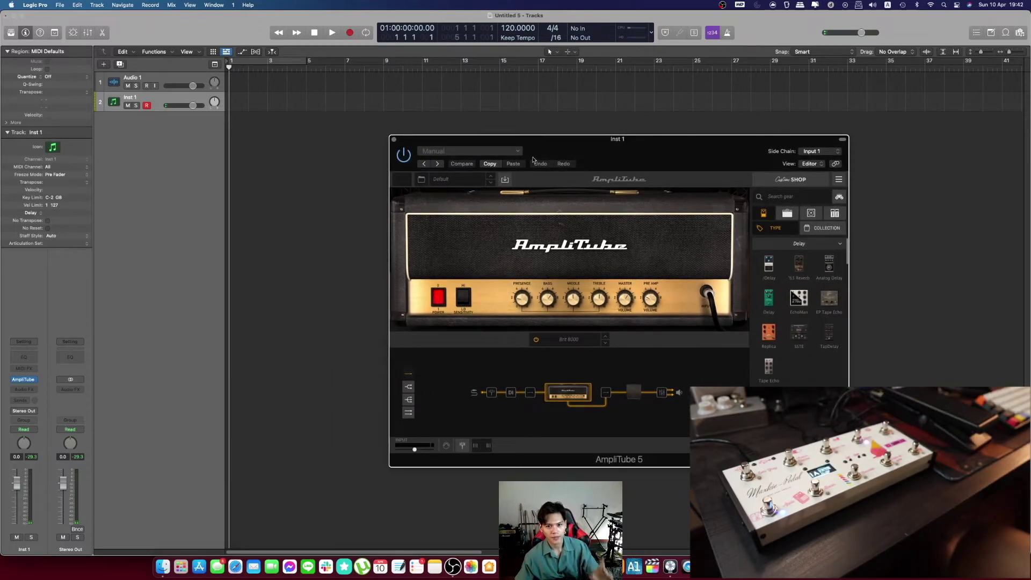
click(500, 153)
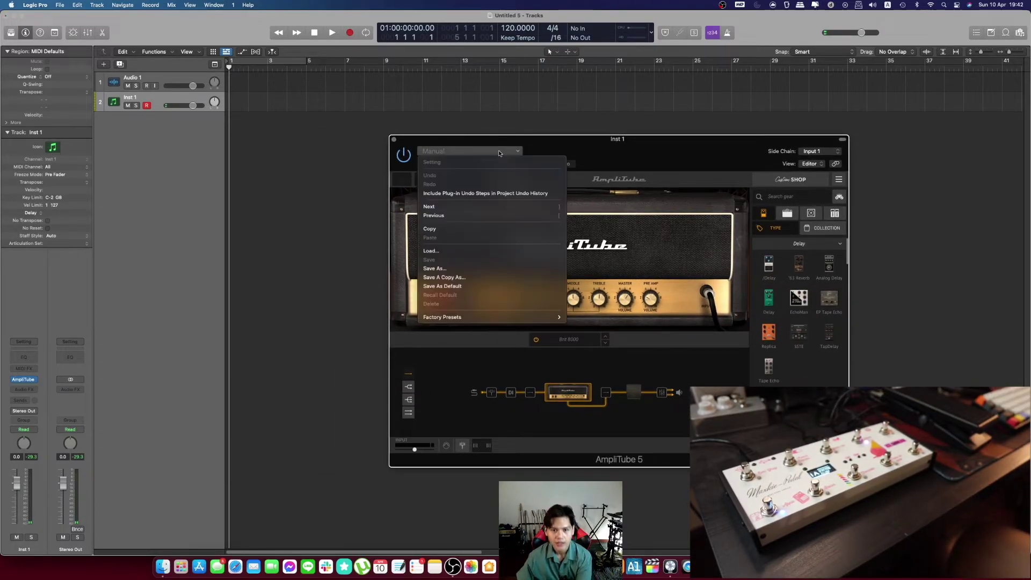
click(620, 144)
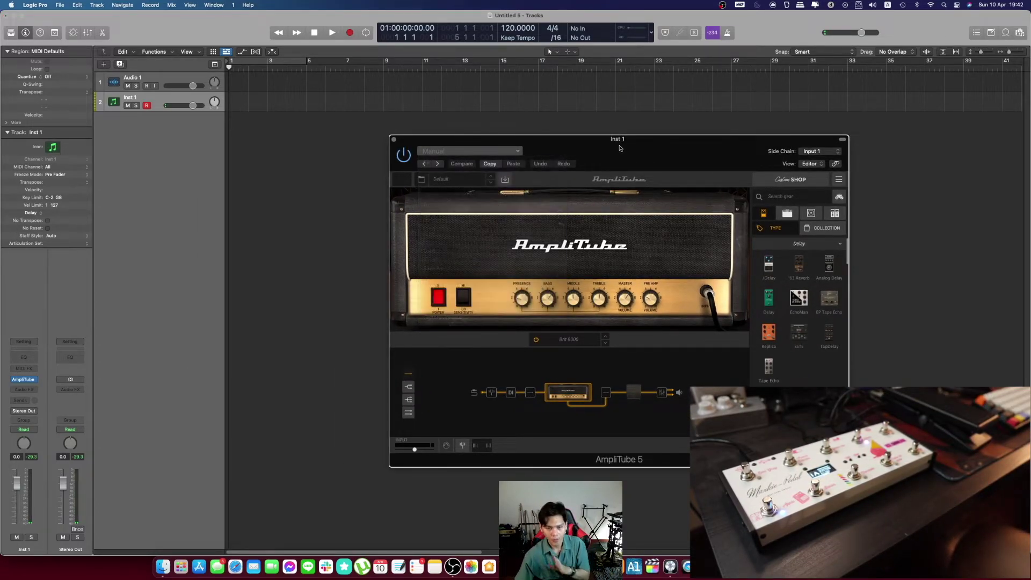
click(465, 184)
click(457, 242)
click(654, 213)
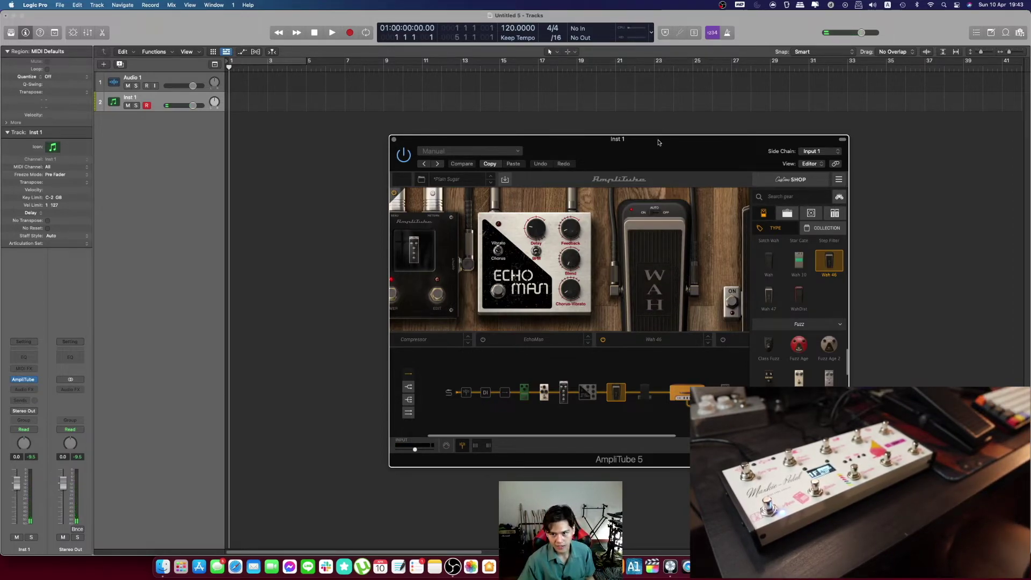
Step: Arm both Audio 1 and Inst 1, and record about eight bars of guitar audio and MIDI controller data
drag(659, 143, 612, 122)
click(148, 105)
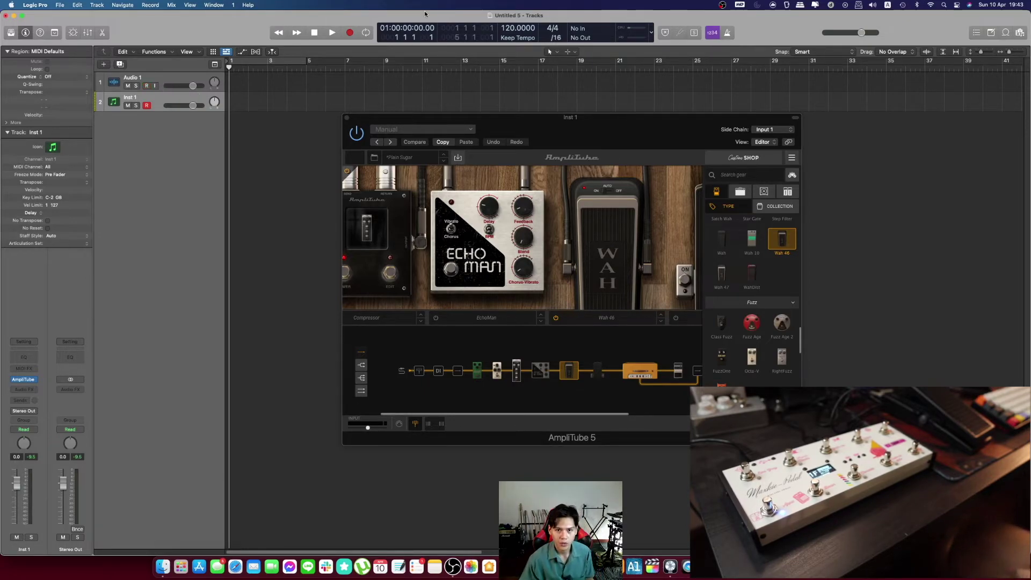
click(350, 35)
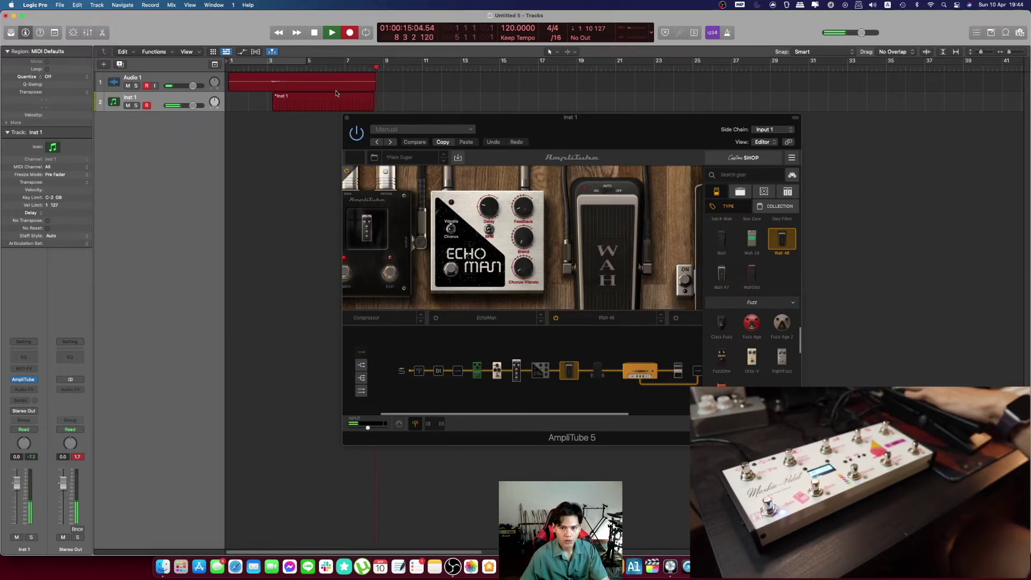
key(space)
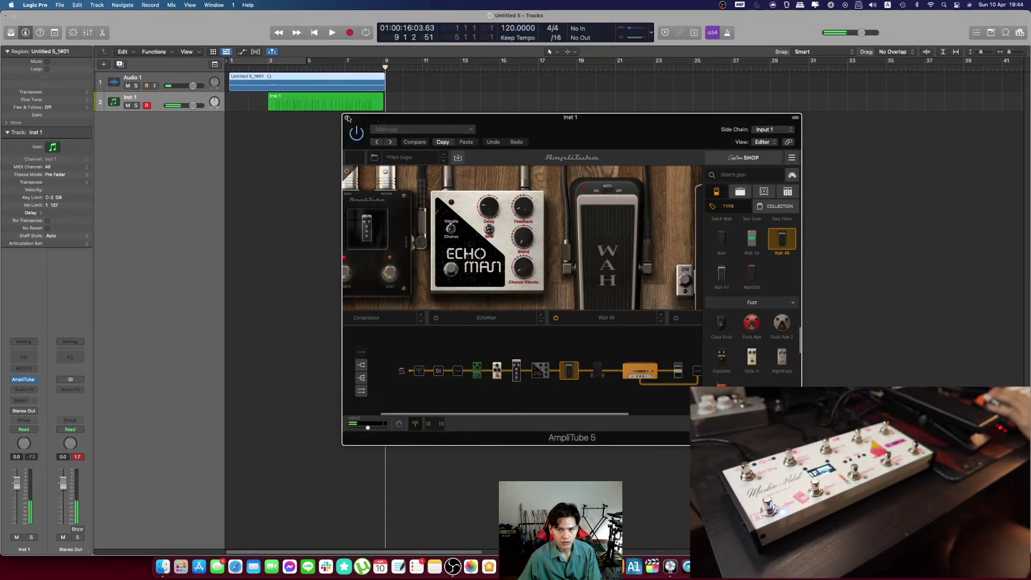
Step: Play the recorded take back from bar 3 with the plug-in window open, and disarm recording on Audio 1
click(346, 117)
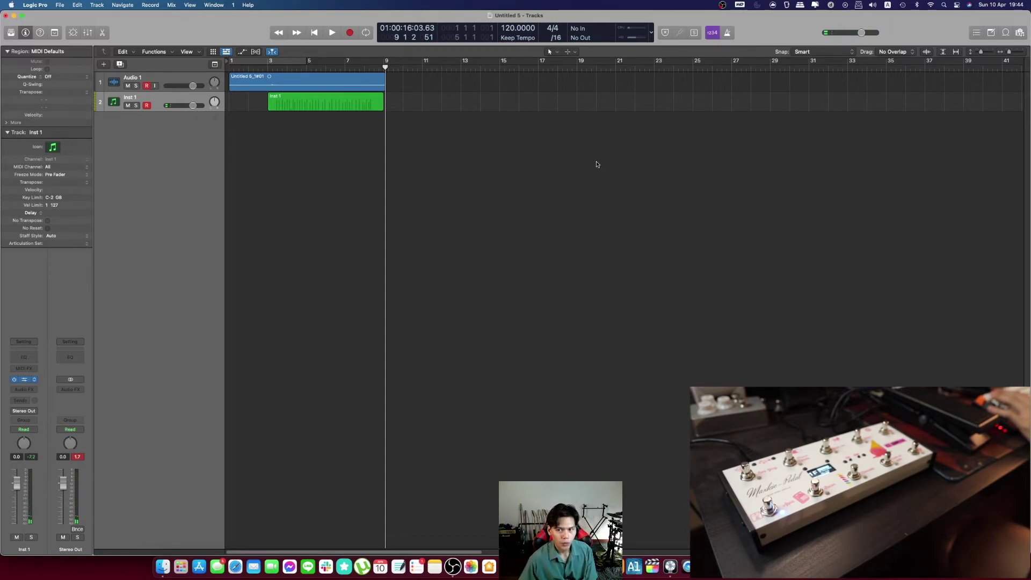
key(v)
drag(749, 124, 785, 133)
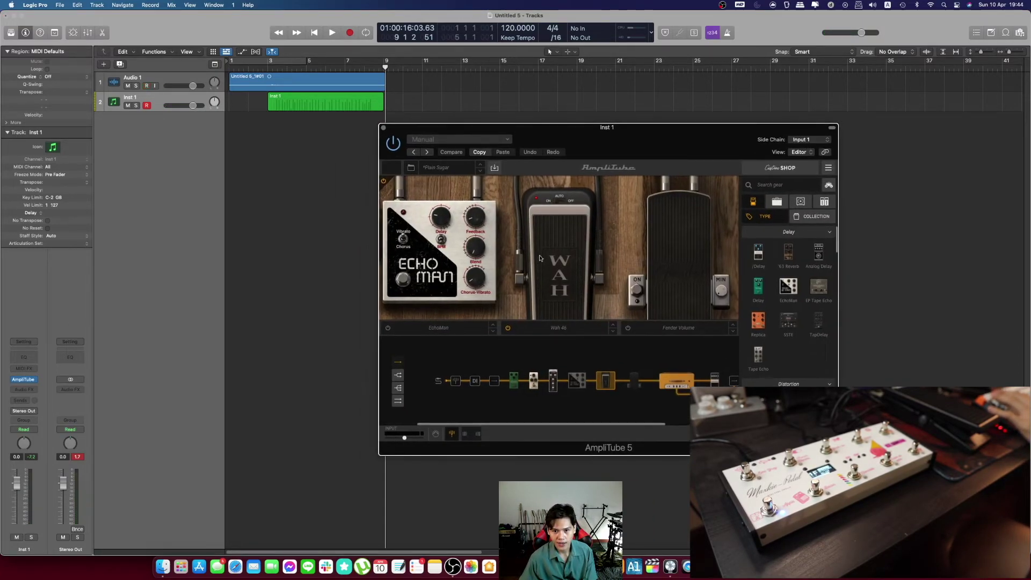
click(268, 67)
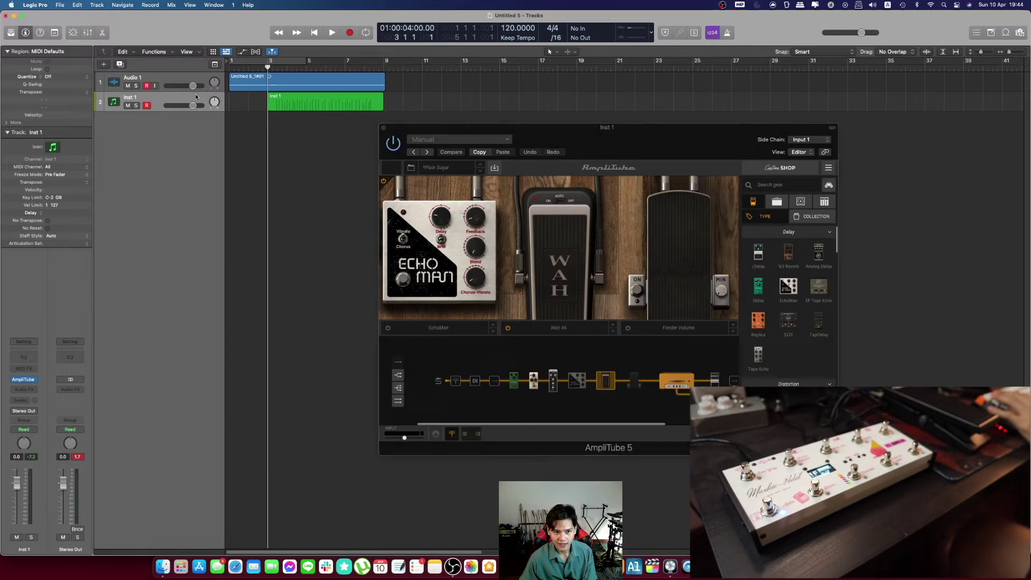
key(space)
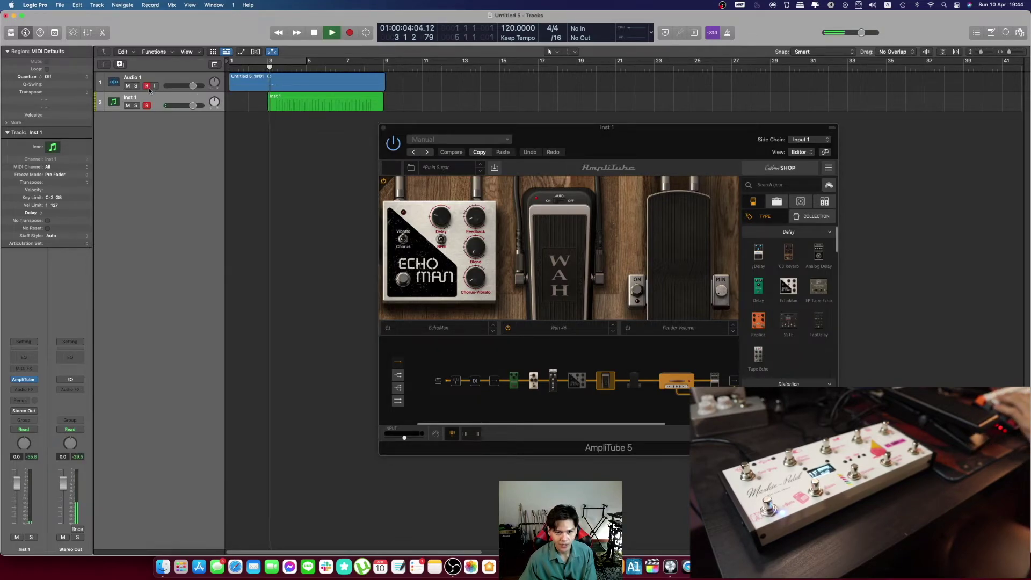
click(147, 86)
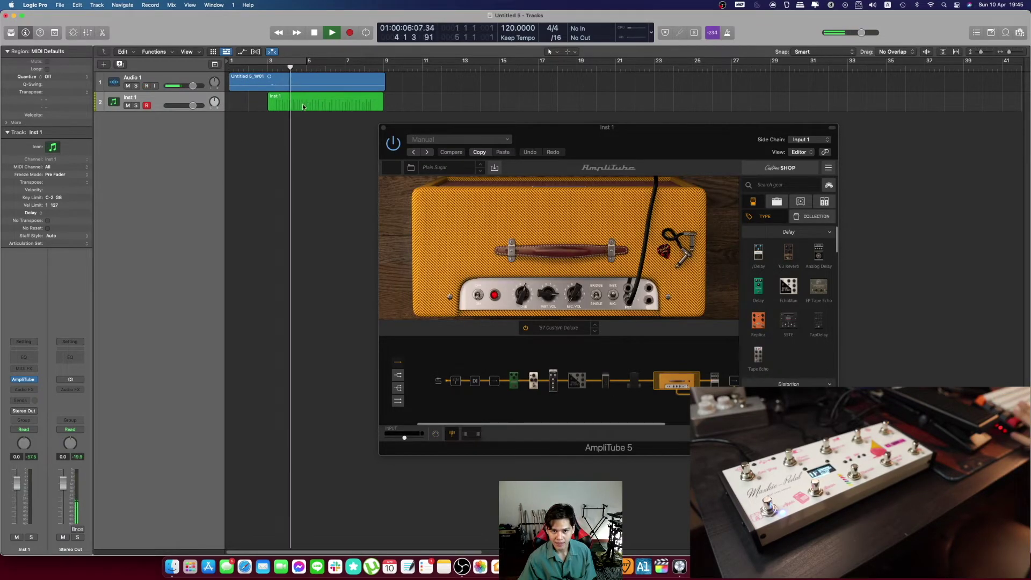
key(space)
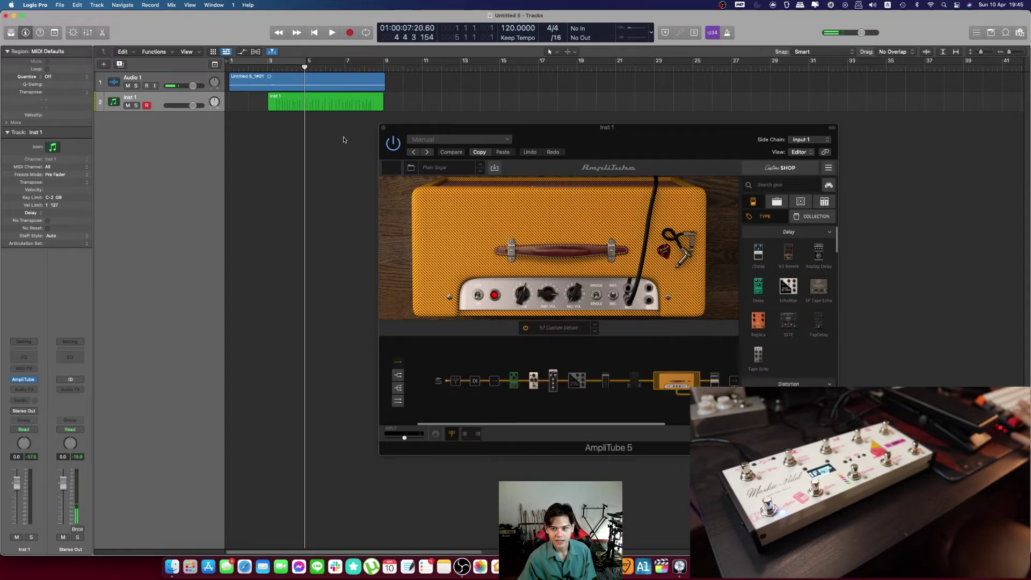
Step: Change the AmpliTube 5 side chain source to the Audio 1 track
drag(754, 140, 660, 155)
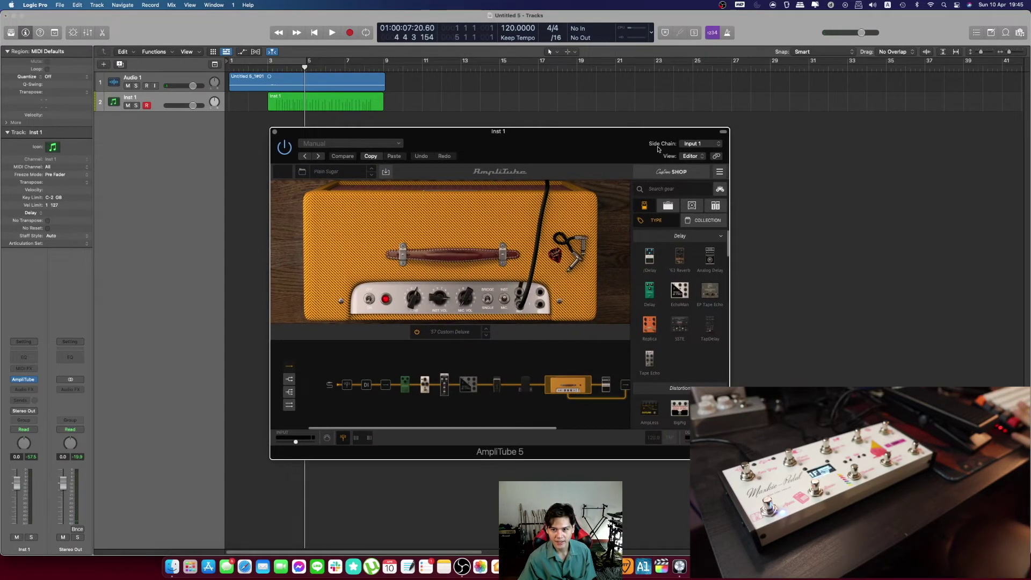
click(695, 149)
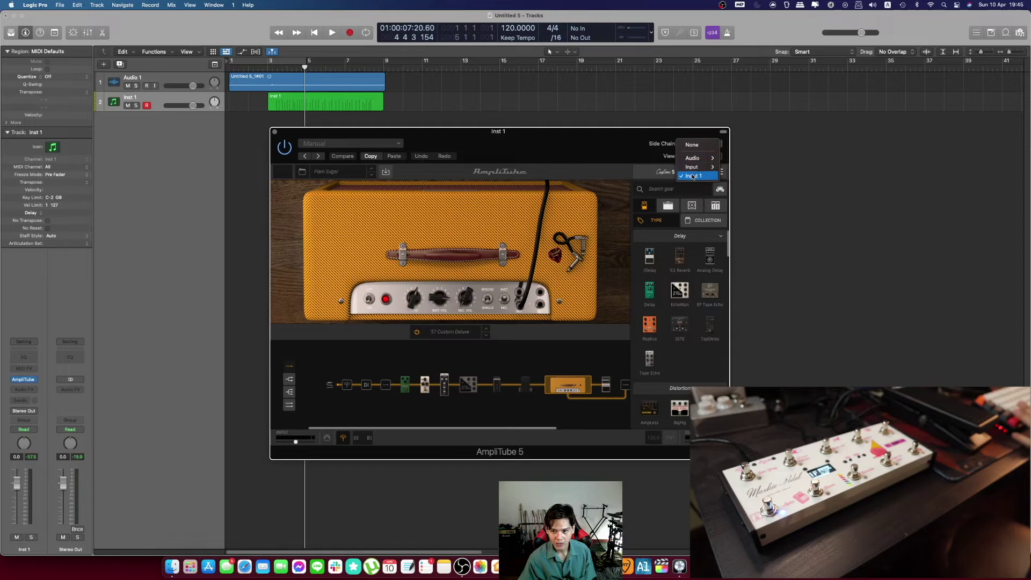
mouse_move(695, 160)
click(730, 157)
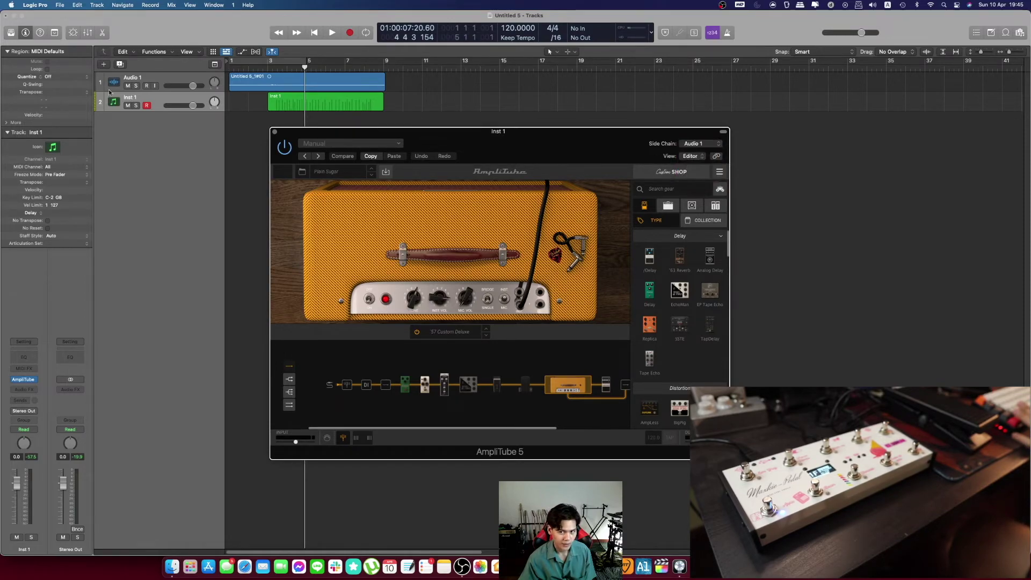
Step: Rename the Audio 1 track with the teacher's nickname in Thai
double_click(132, 77)
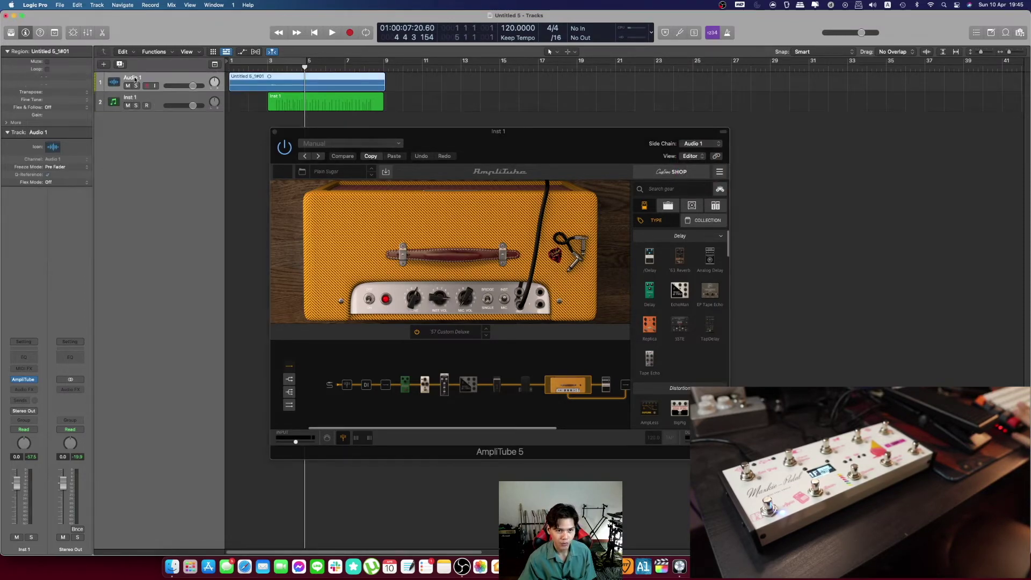
text(vารย์แดง)
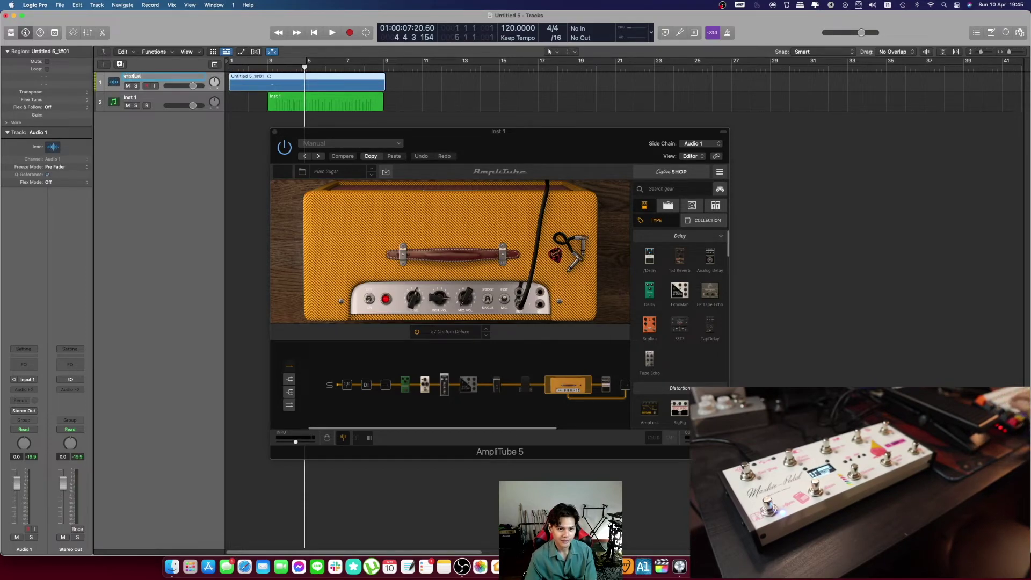
key(Return)
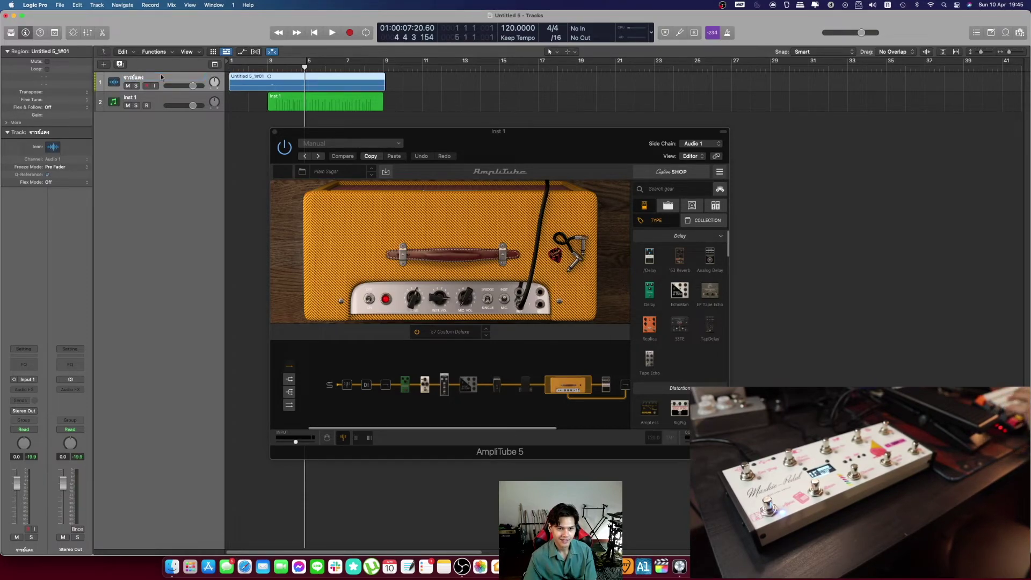
Step: Check the renamed track among the audio side chain sources of AmpliTube 5 and keep it selected
click(713, 145)
mouse_move(709, 158)
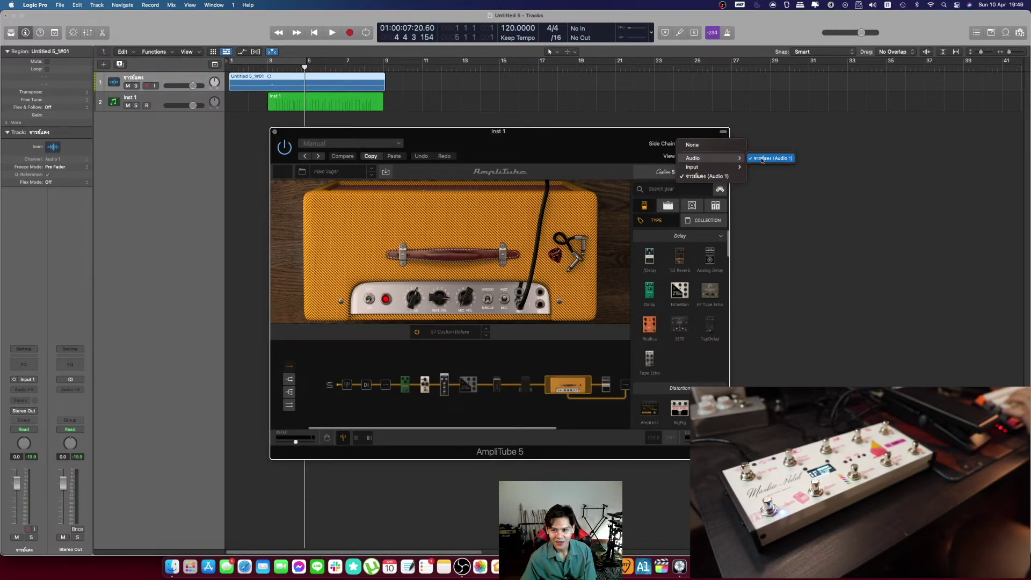
click(767, 159)
click(702, 144)
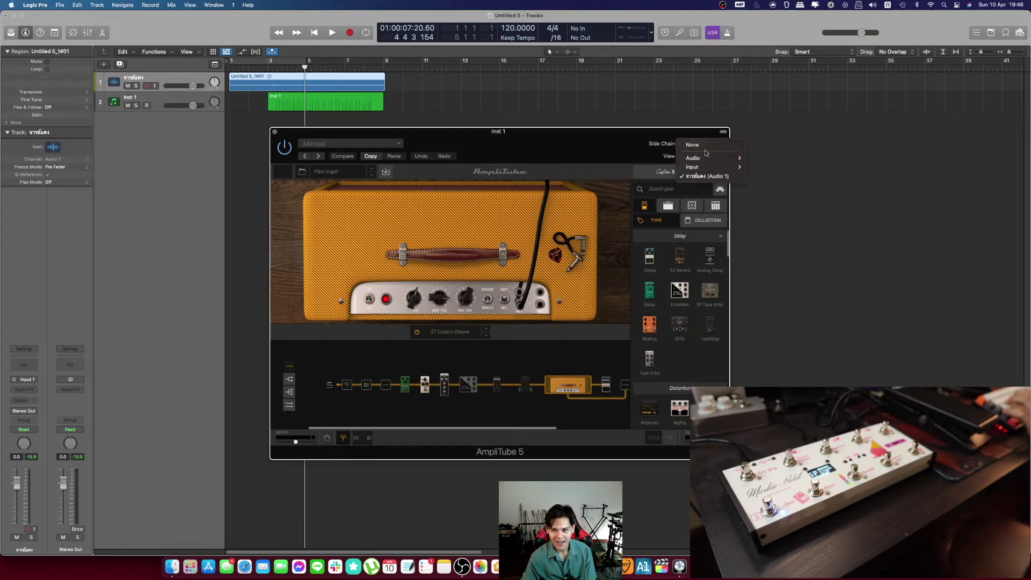
mouse_move(715, 158)
click(756, 160)
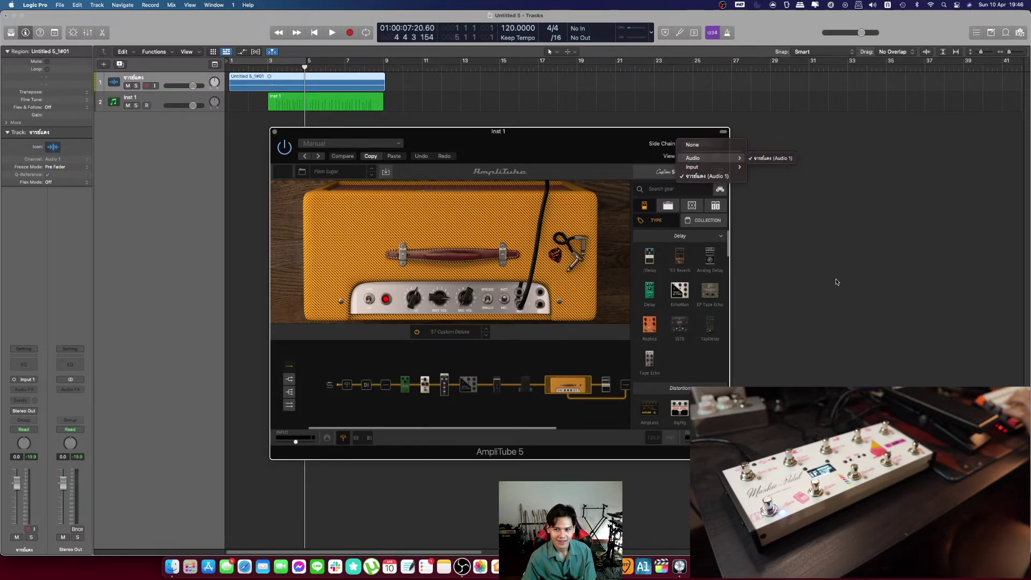
Step: Mute the renamed audio track and play the take through AmpliTube 5 from bar 3
click(262, 68)
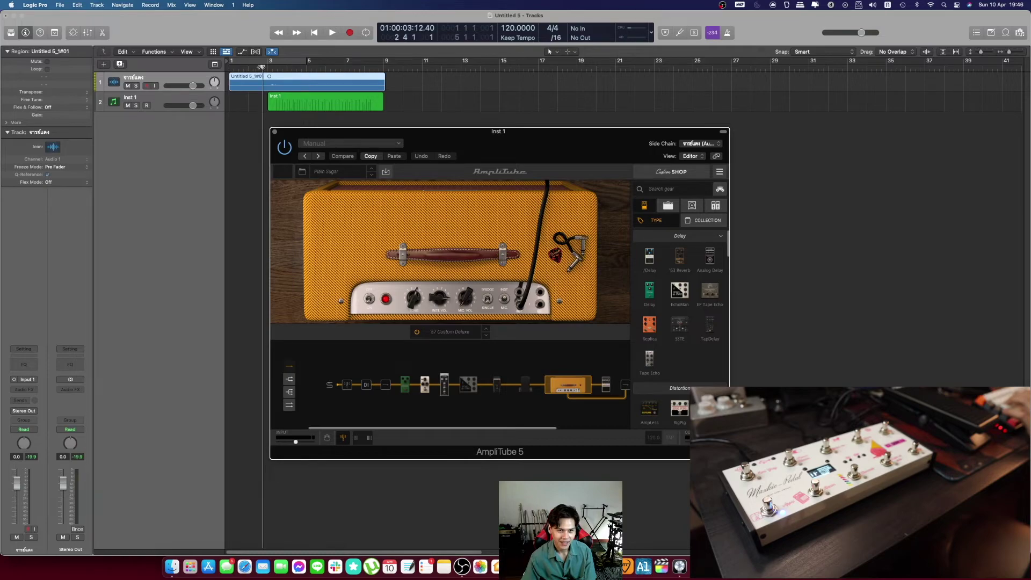
click(128, 86)
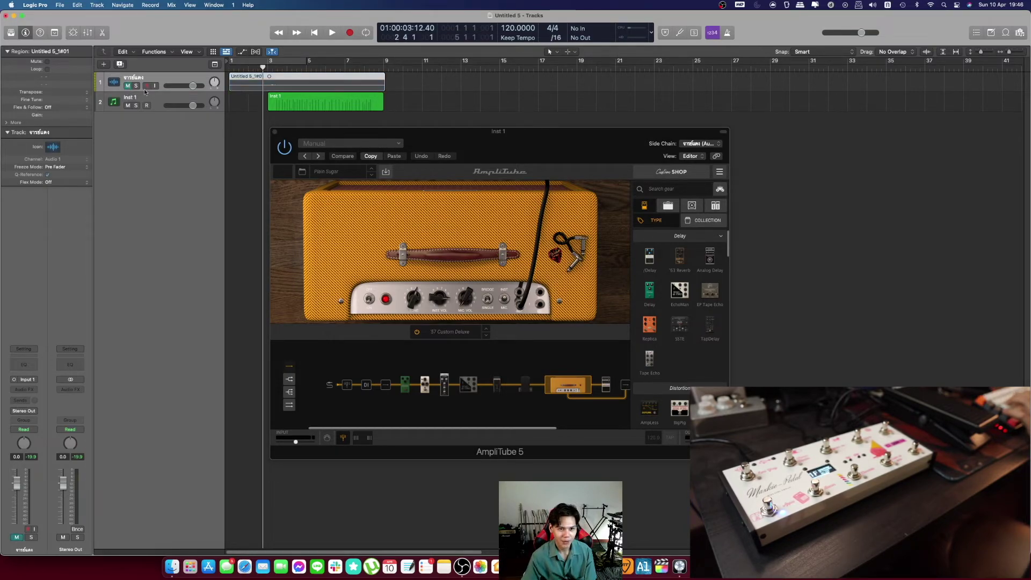
drag(264, 66, 267, 67)
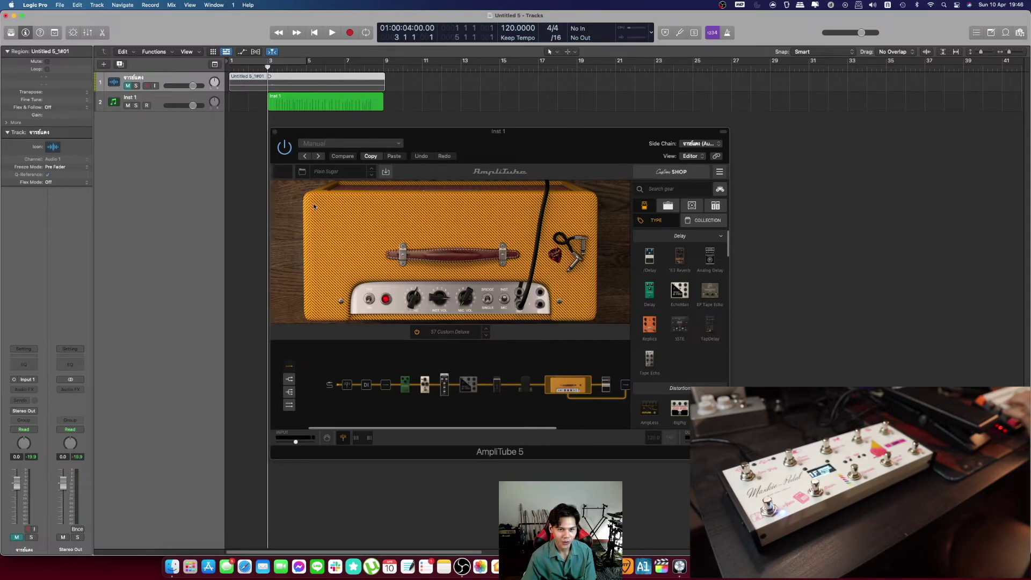
key(space)
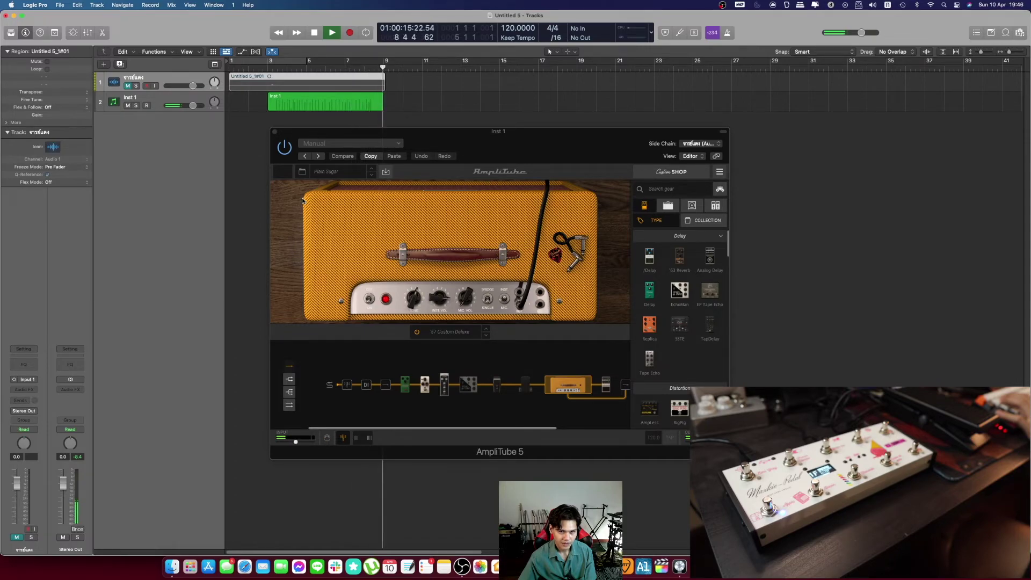
key(space)
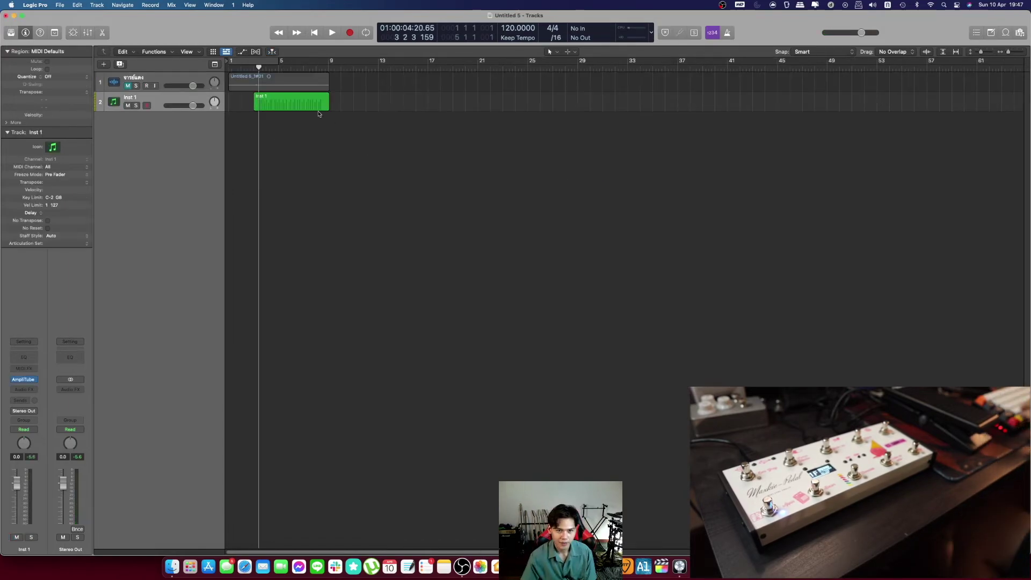
Step: Create one new audio track with Bus 1 as its audio input and Output 1 + 2 as its output
drag(271, 155, 354, 192)
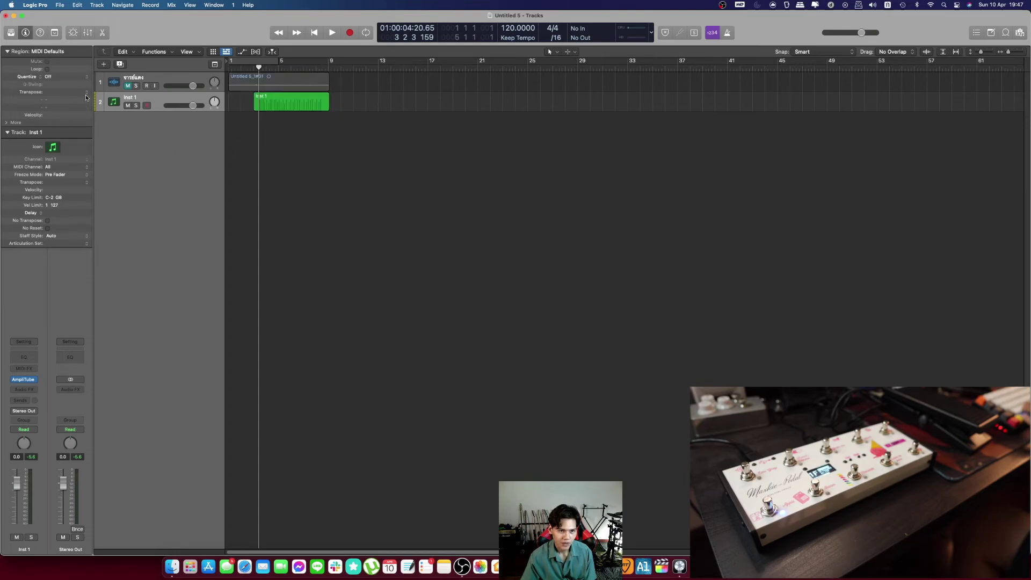
click(110, 102)
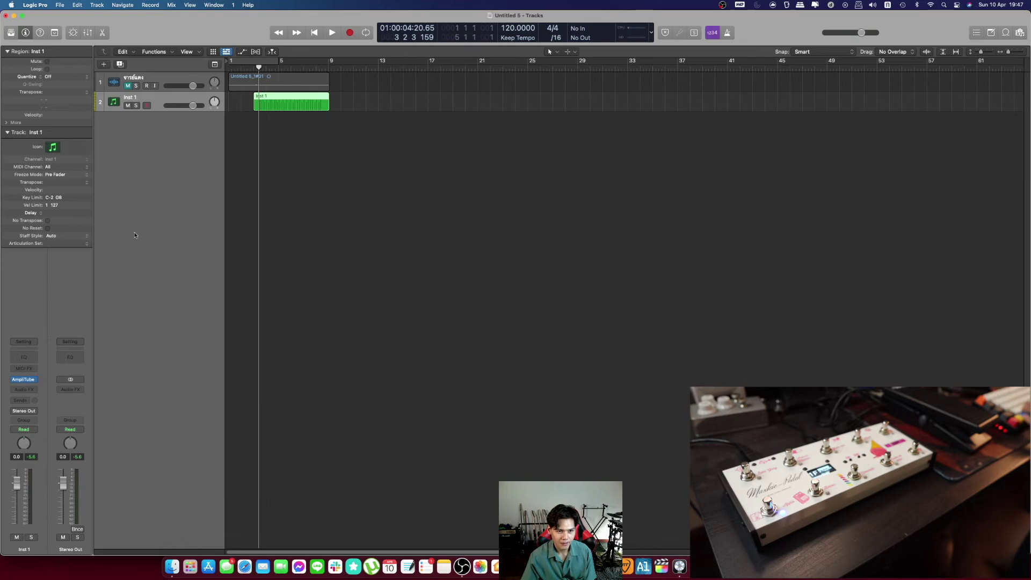
click(103, 65)
click(515, 236)
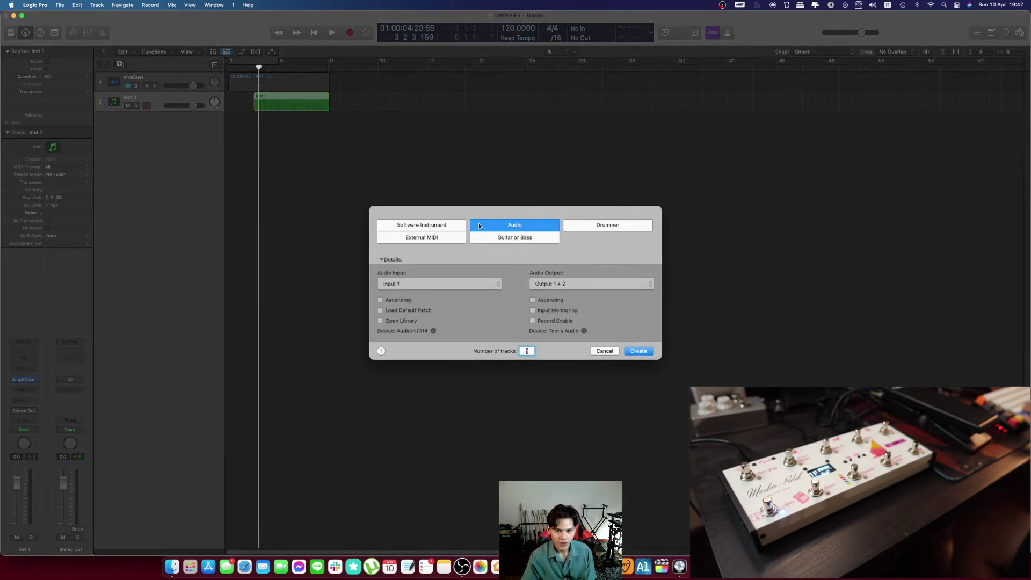
click(435, 284)
mouse_move(443, 417)
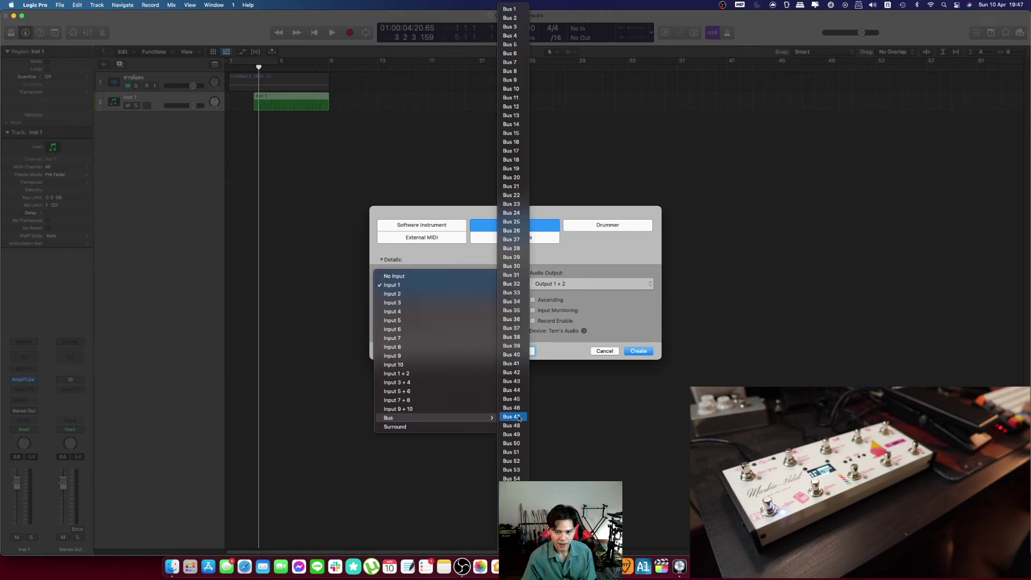
click(514, 9)
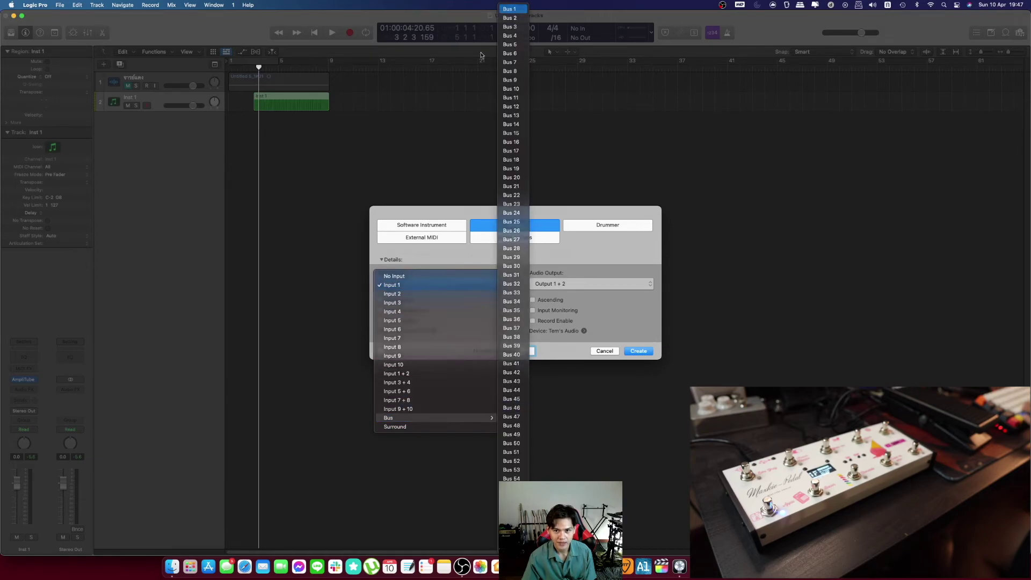
click(639, 351)
Step: Route the output of the Inst 1 track with AmpliTube to Bus 1, feeding Audio 2
click(121, 109)
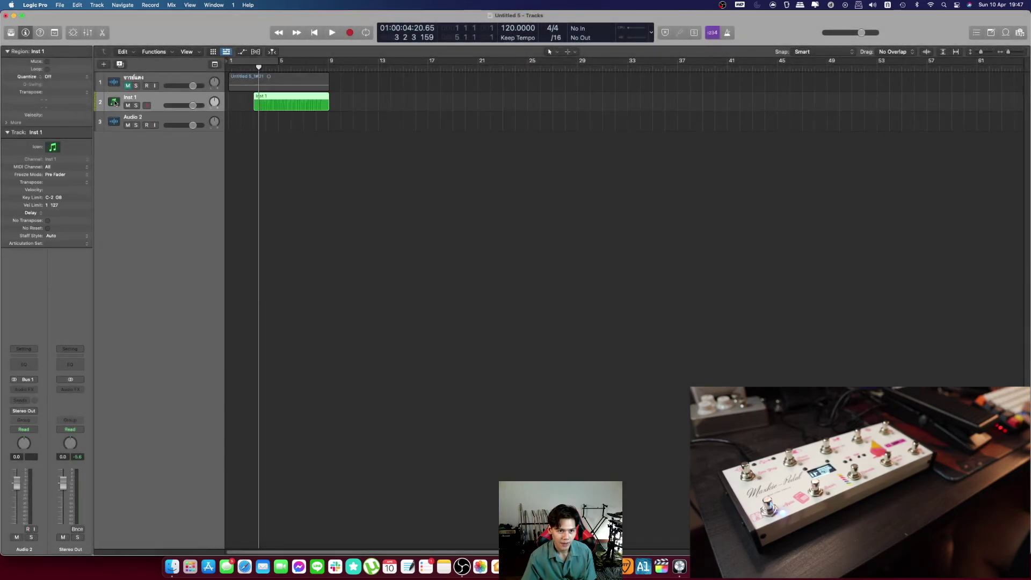
click(23, 411)
mouse_move(27, 445)
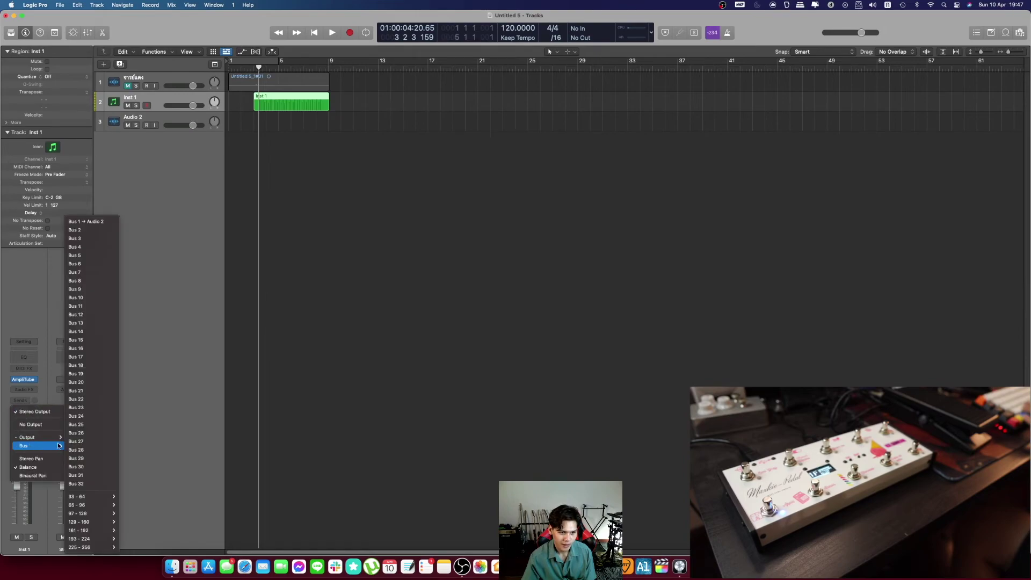
click(84, 222)
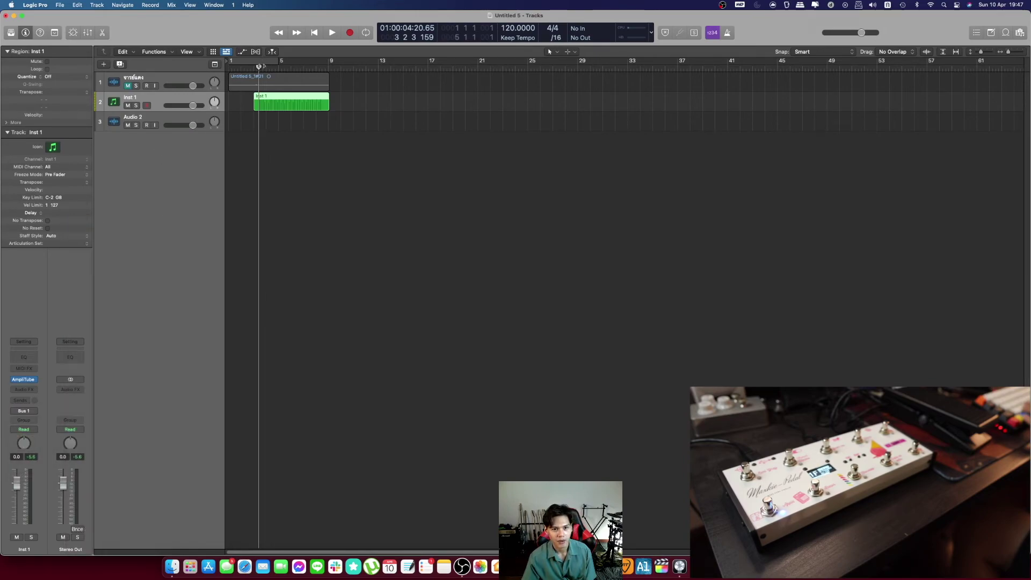
Step: Record the AmpliTube output onto the Audio 2 track from the project start to about bar 9
drag(259, 66, 225, 72)
click(188, 126)
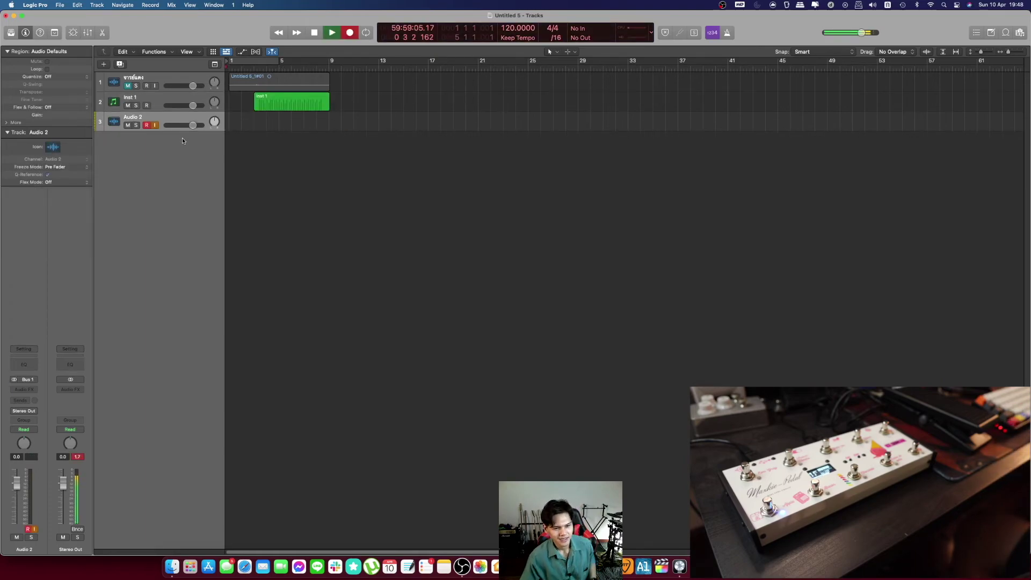
key(r)
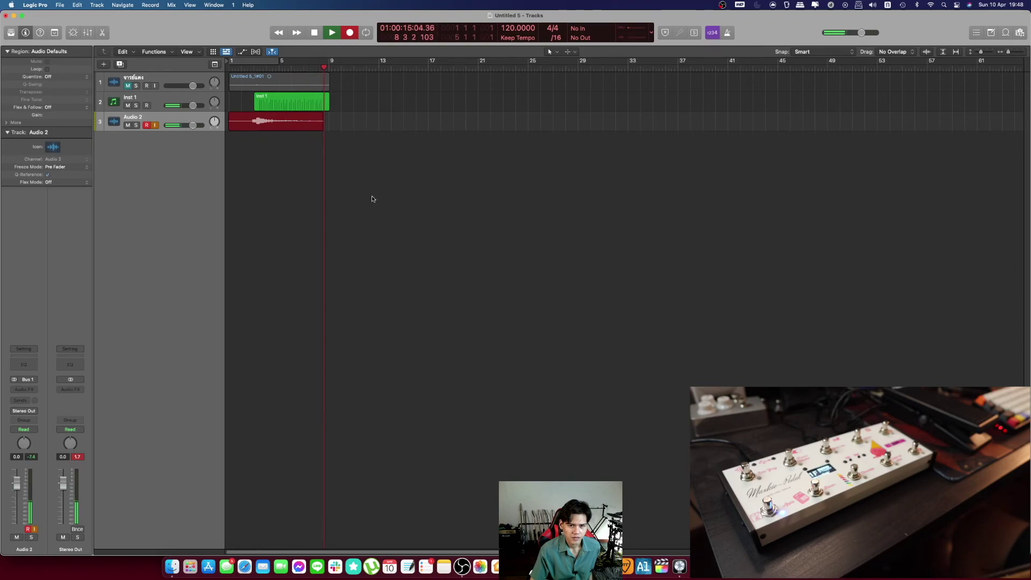
key(space)
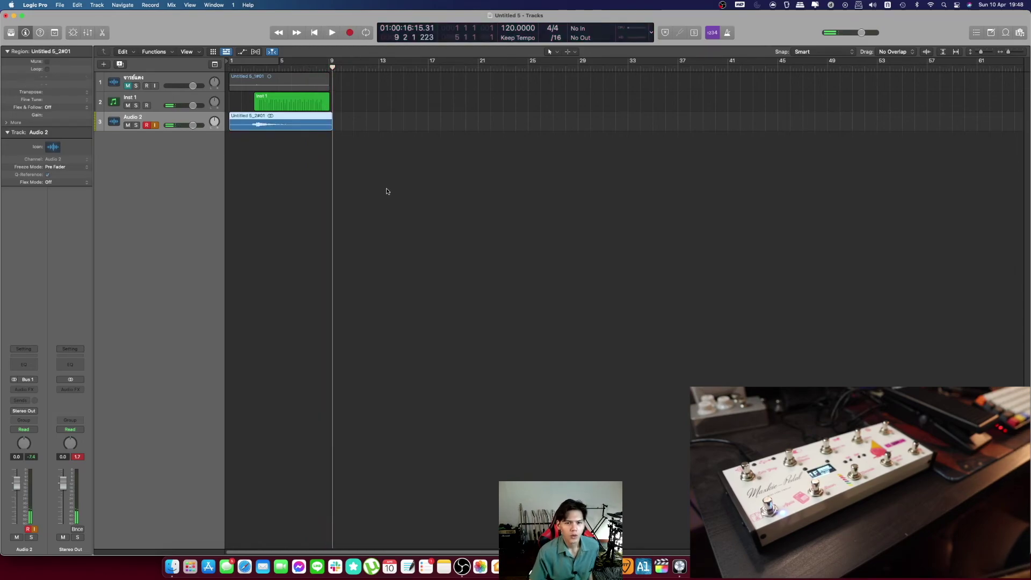
Step: Delete the dry guitar region, including its recorded audio file, and the MIDI region on the Inst 1 track
click(277, 86)
shift+click(304, 100)
key(Delete)
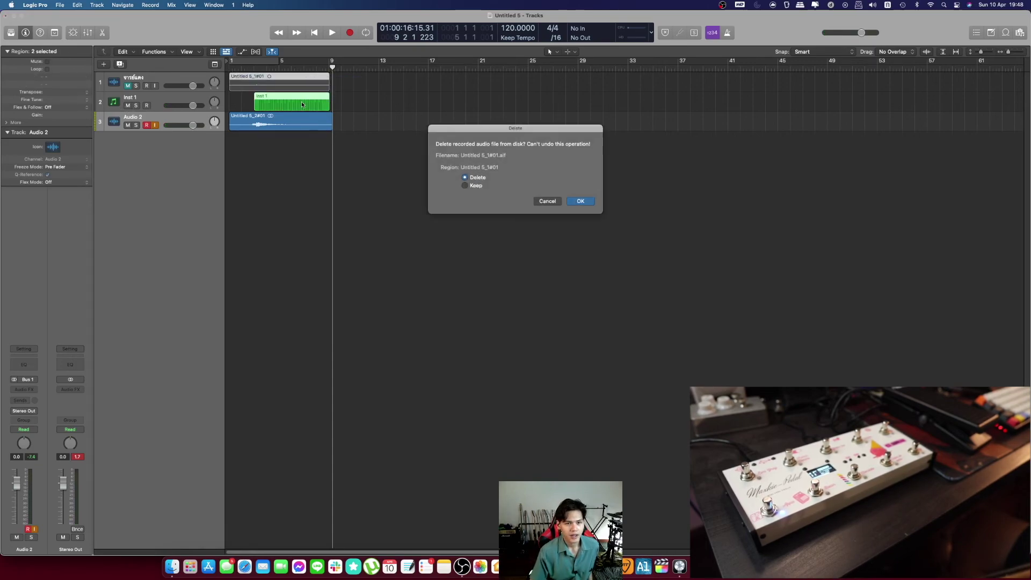
click(587, 203)
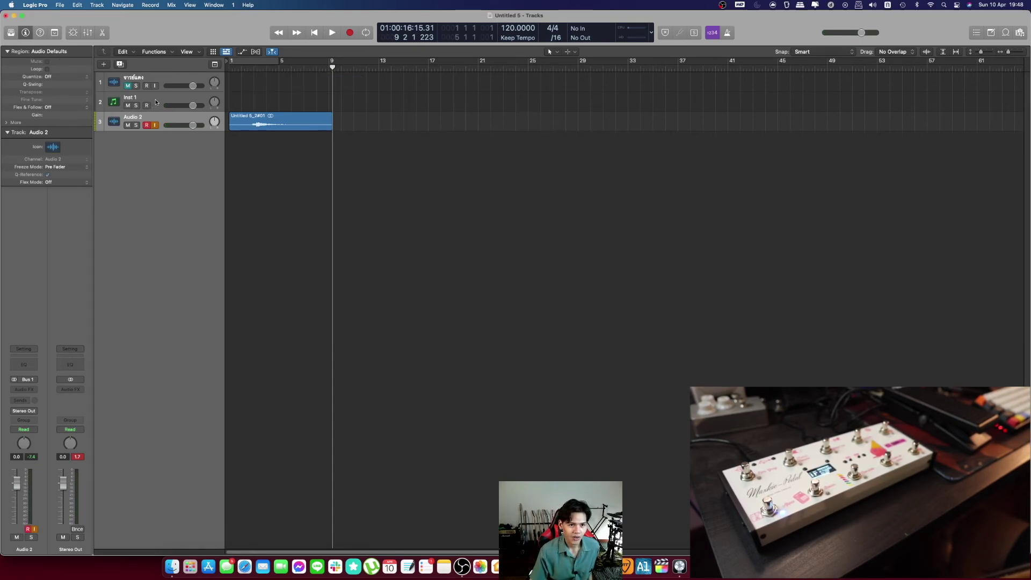
Step: Delete the Inst 1 track and the renamed audio track, leaving only Audio 2
click(156, 102)
shift+click(157, 82)
key(super+BackSpace)
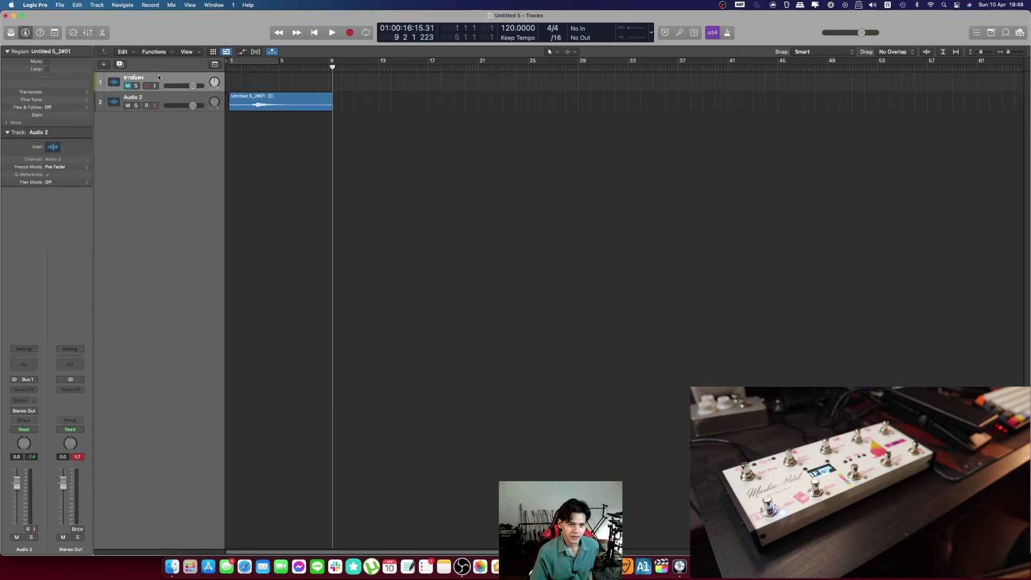
click(157, 74)
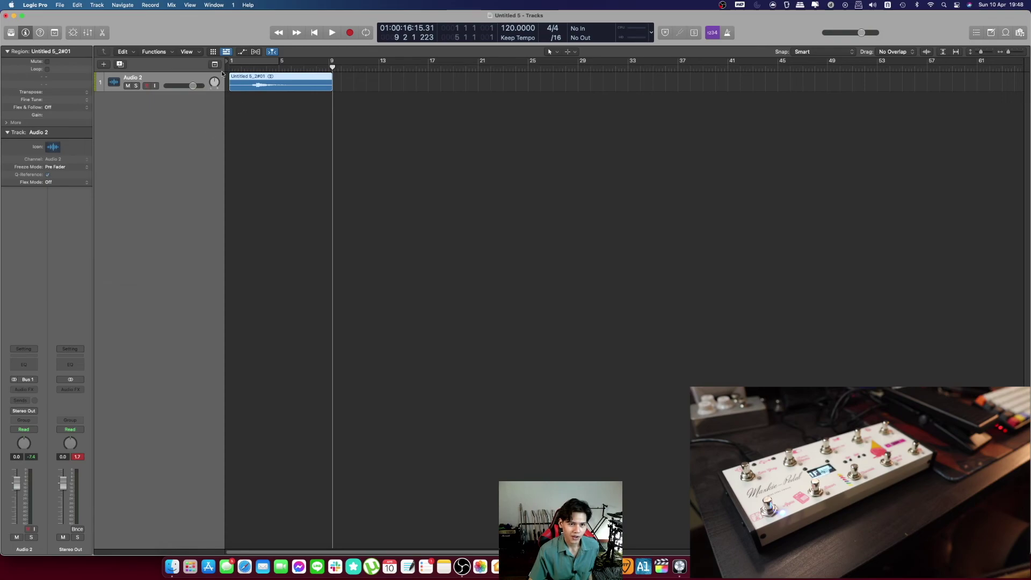
Step: Lower the Audio 2 fader to -5.1 dB and play the recorded take from the project start to about bar 5
key(Return)
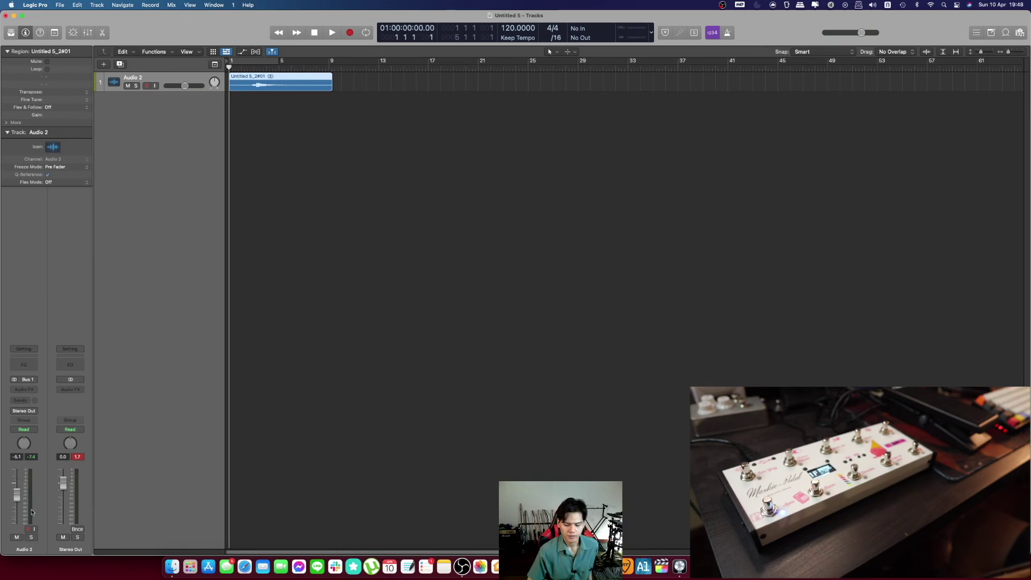
key(space)
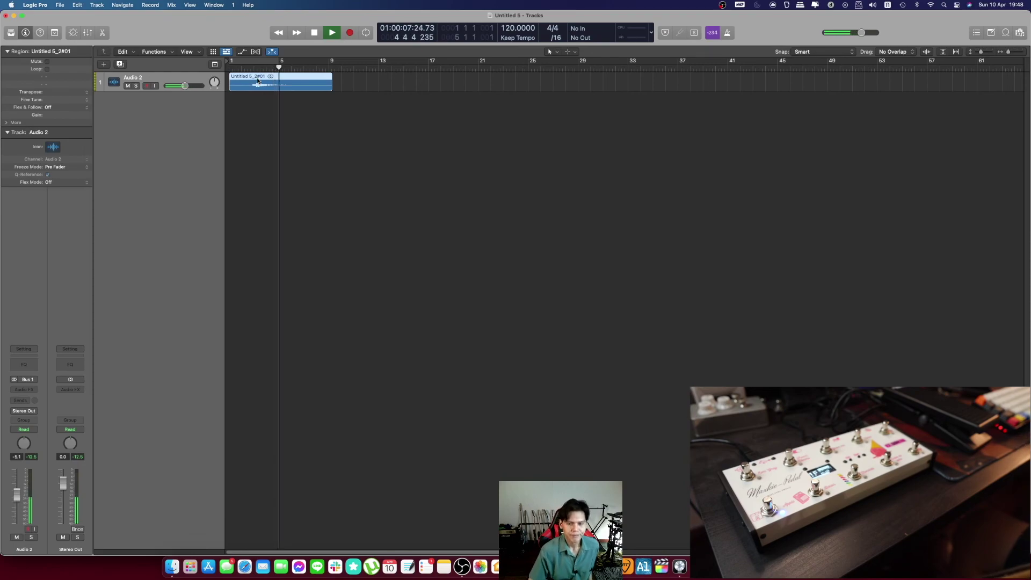
key(space)
Step: Delete the recorded region on Audio 2 together with its audio file and return the playhead to the start
key(Delete)
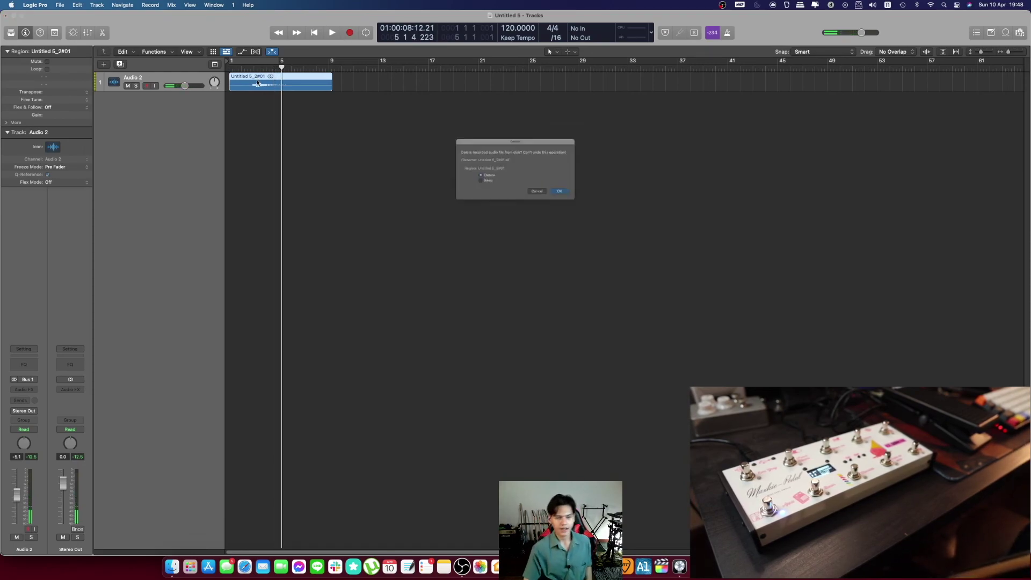
key(Return)
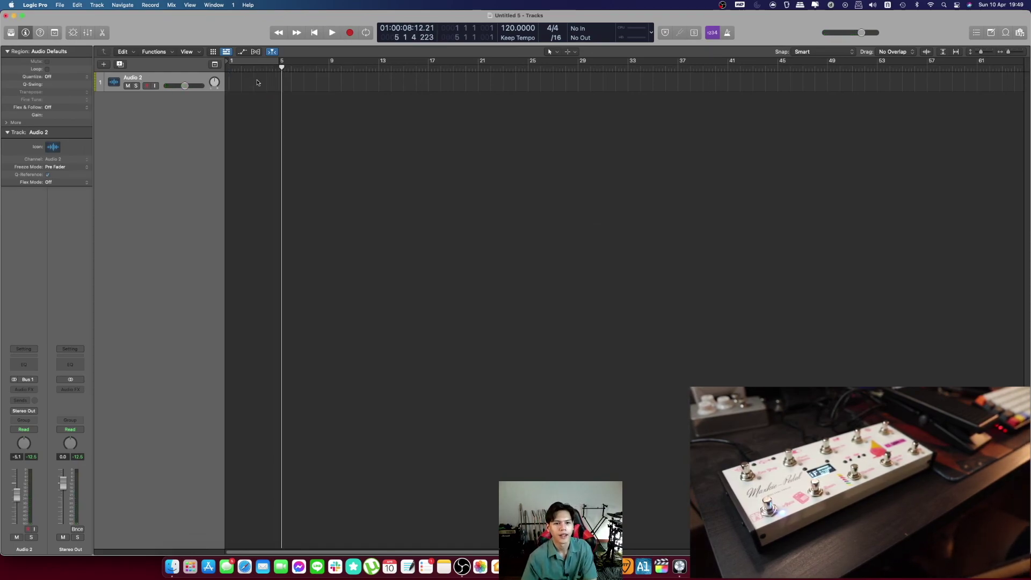
key(Return)
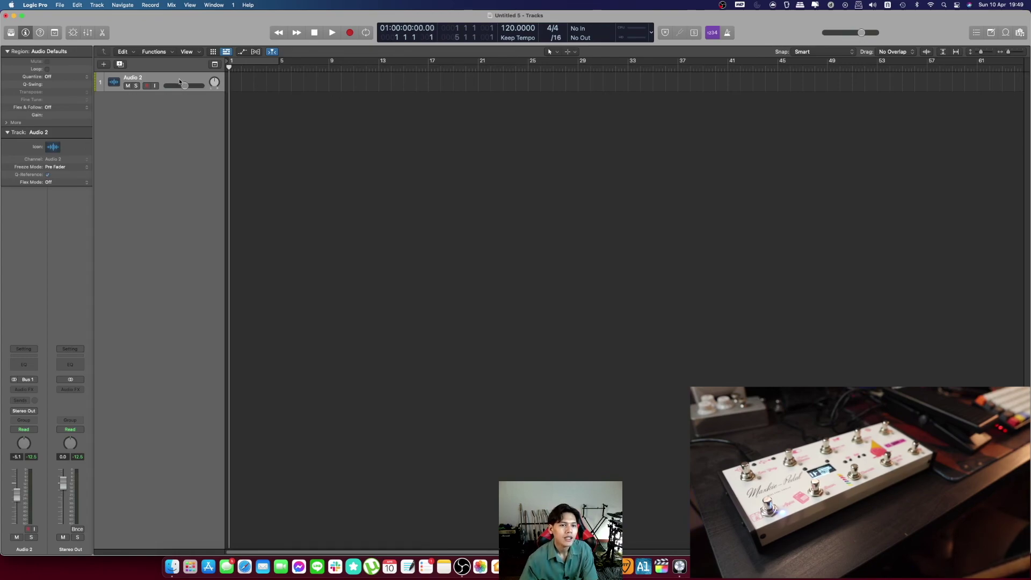
Step: Minimize the project window, switch to OBS, reposition its window on the desktop and stop the screen recording
click(13, 16)
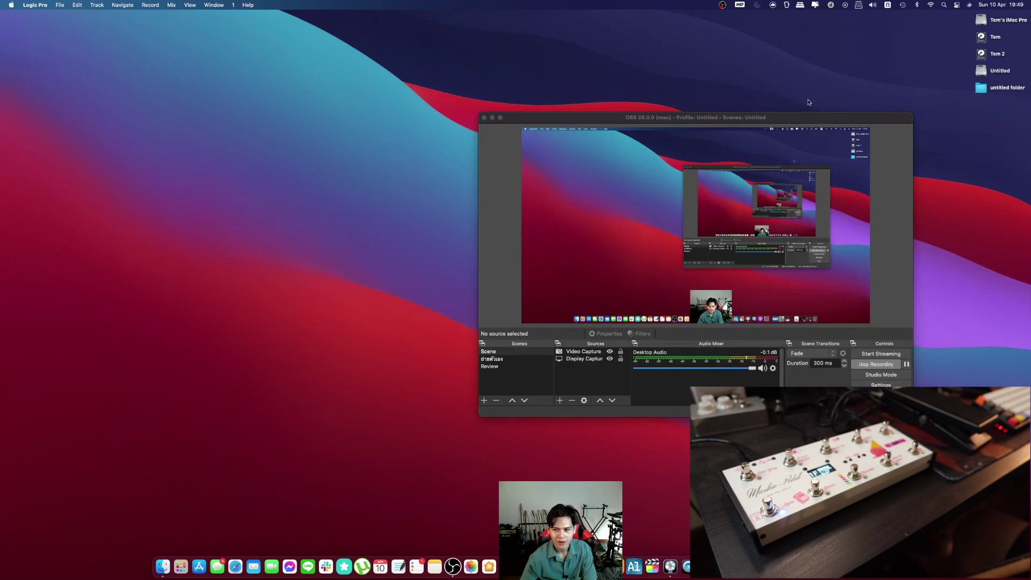
drag(811, 119, 489, 85)
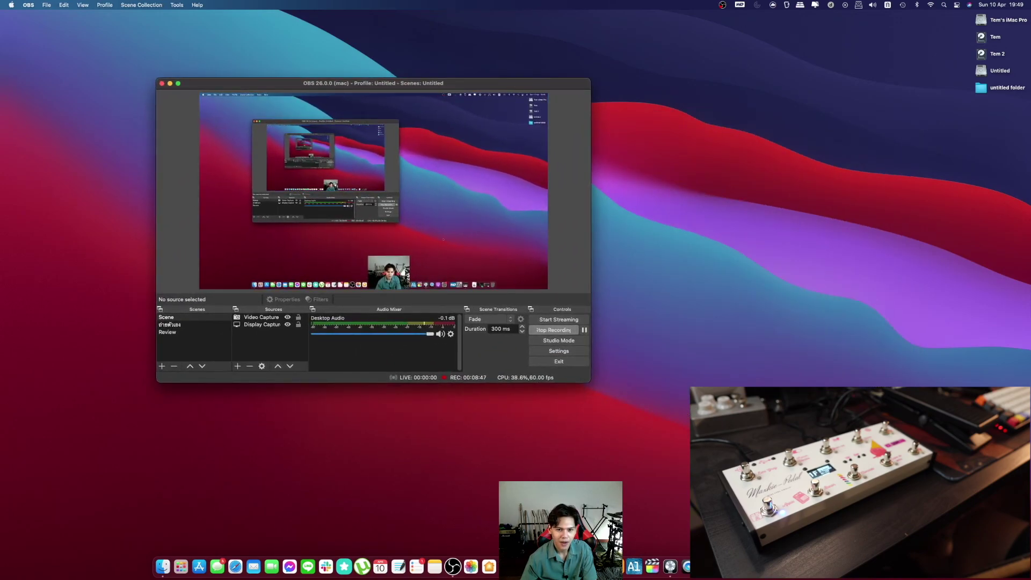
drag(745, 345, 767, 380)
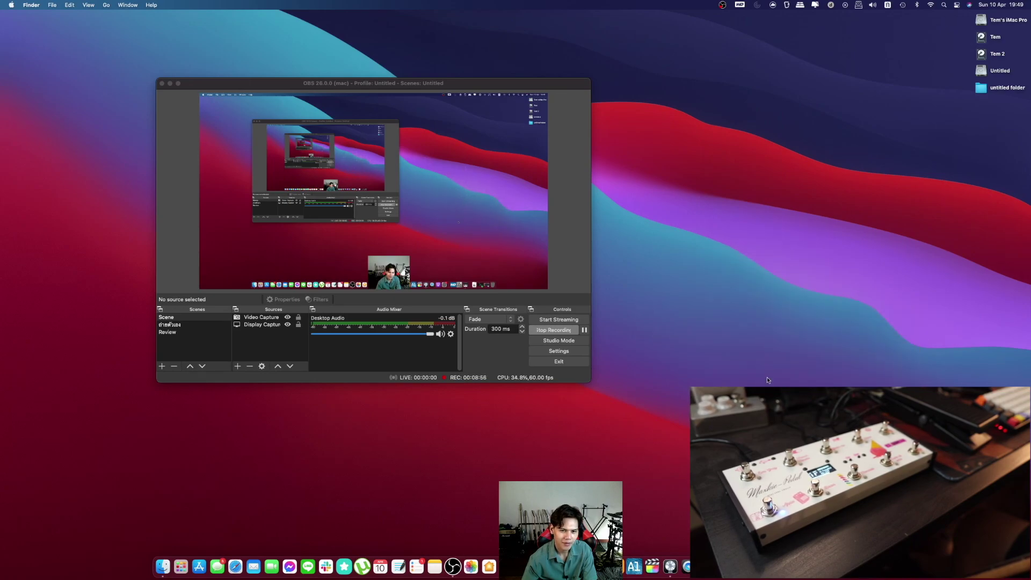
click(560, 331)
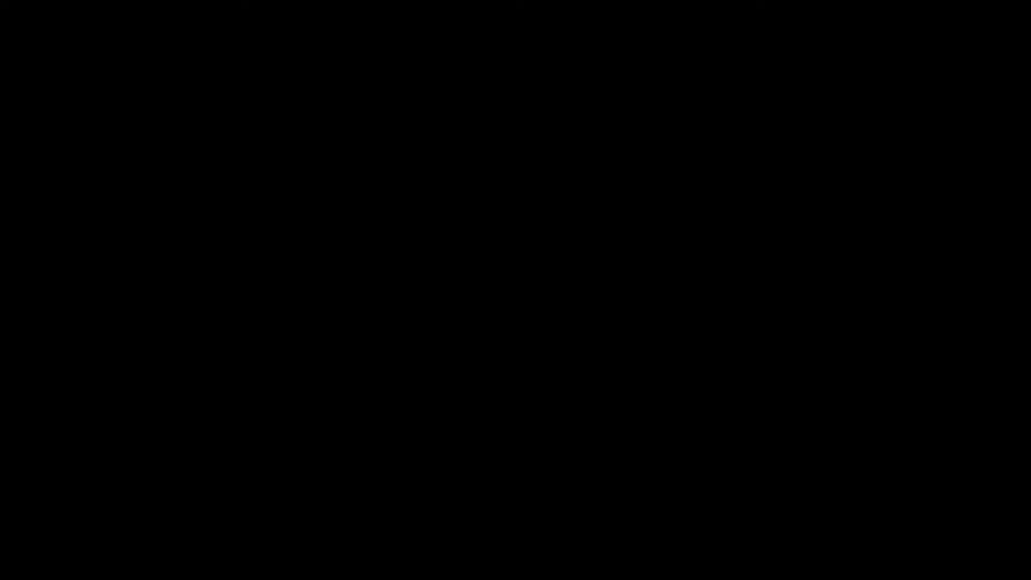